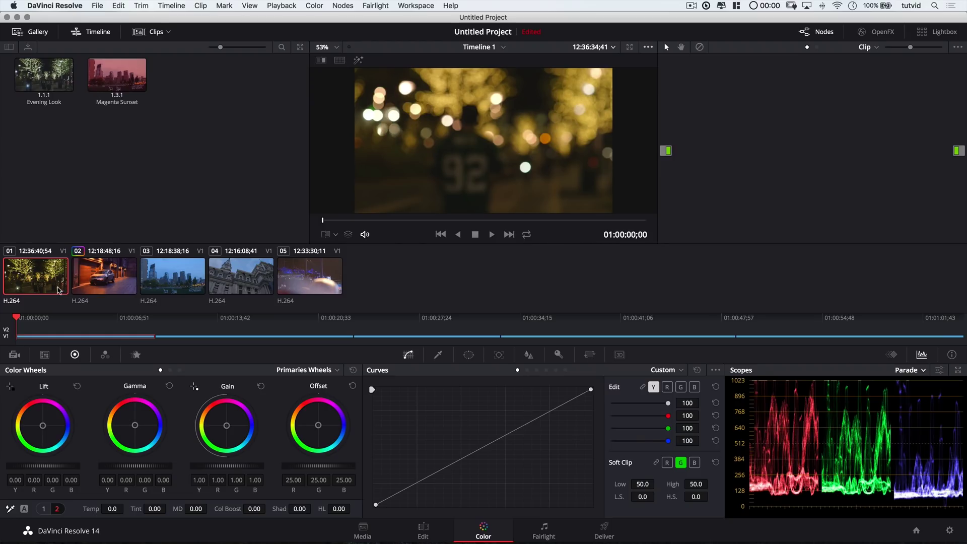
# Move the playhead to 01:00:04;28 in the first clip and open the video scopes in a floating window.
pyautogui.moveTo(349, 221); pyautogui.dragTo(313, 216)
pyautogui.moveTo(377, 220); pyautogui.dragTo(475, 221)
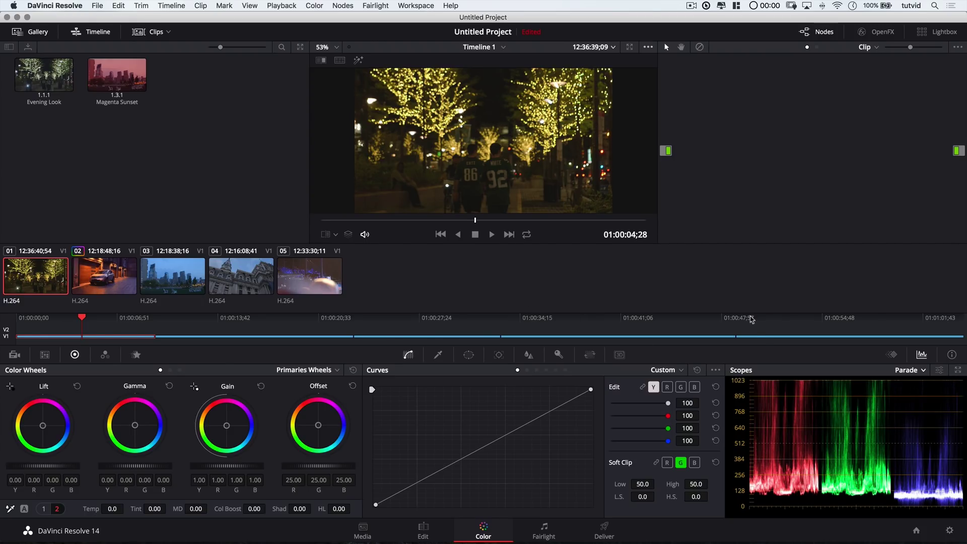
pyautogui.rightClick(490, 143)
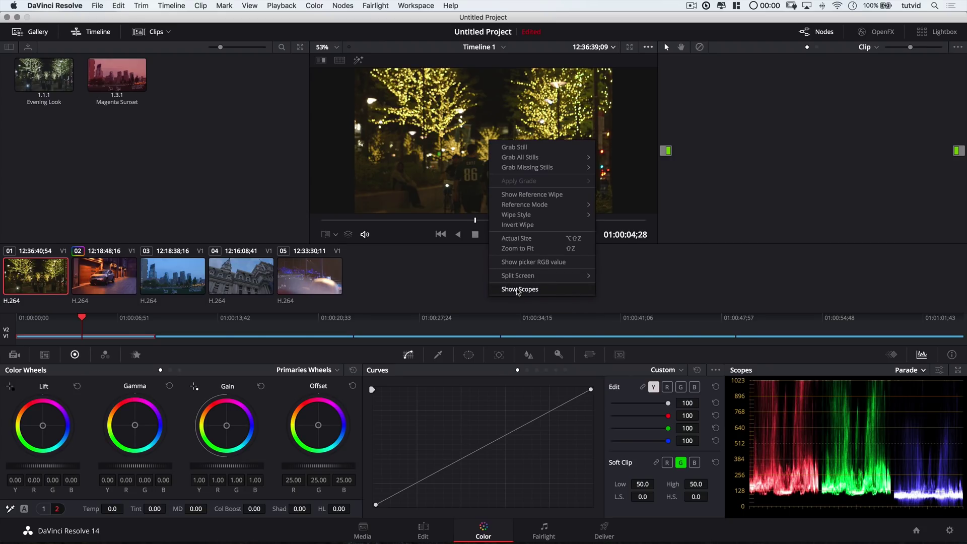
pyautogui.click(485, 139)
pyautogui.rightClick(486, 135)
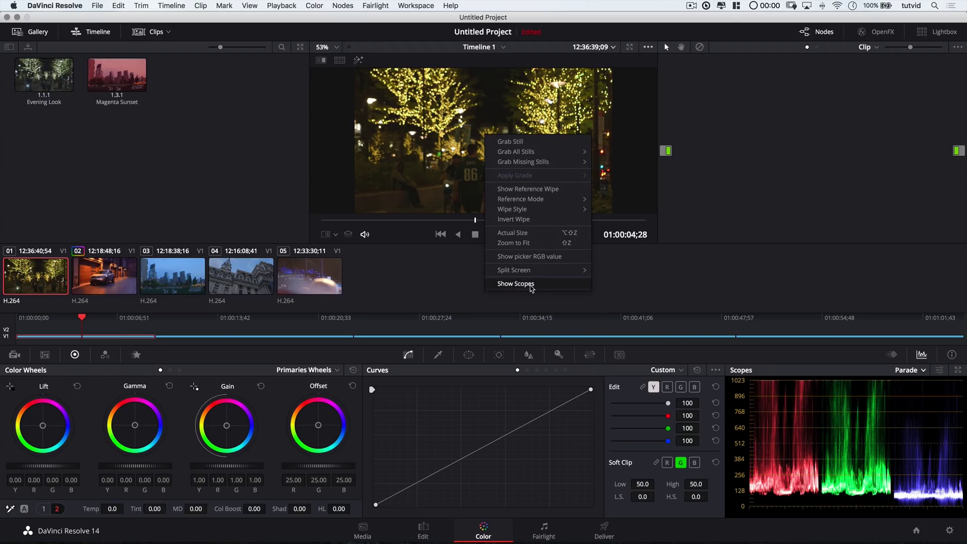
pyautogui.click(865, 396)
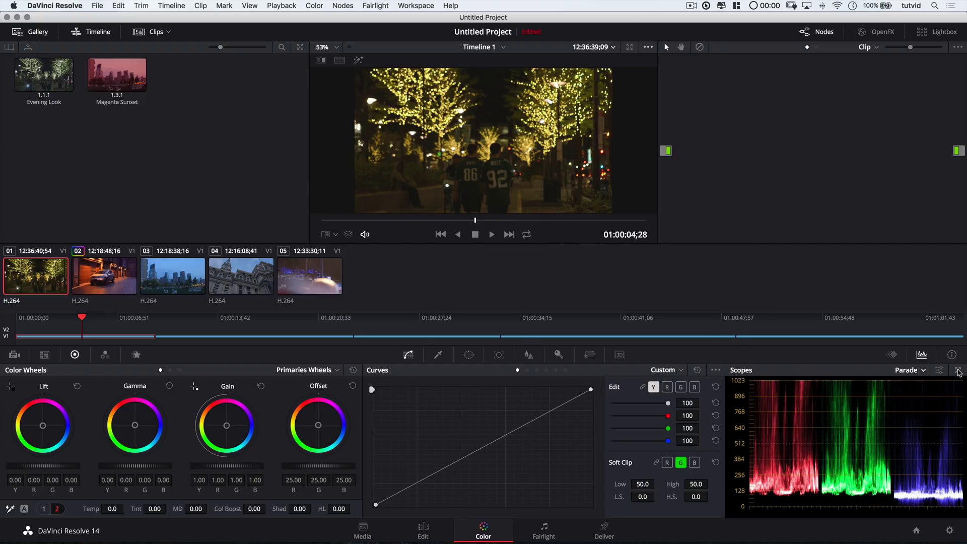
pyautogui.click(957, 371)
pyautogui.moveTo(552, 146); pyautogui.dragTo(641, 168)
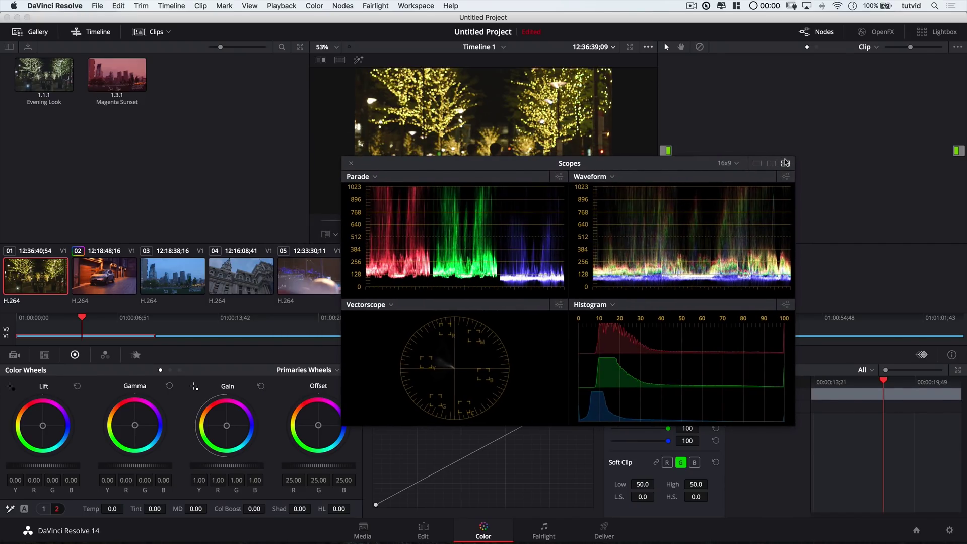
# Compare the single, four-up and two-up scope layouts, and change the two-up layout's Parade to Vectorscope.
pyautogui.click(757, 163)
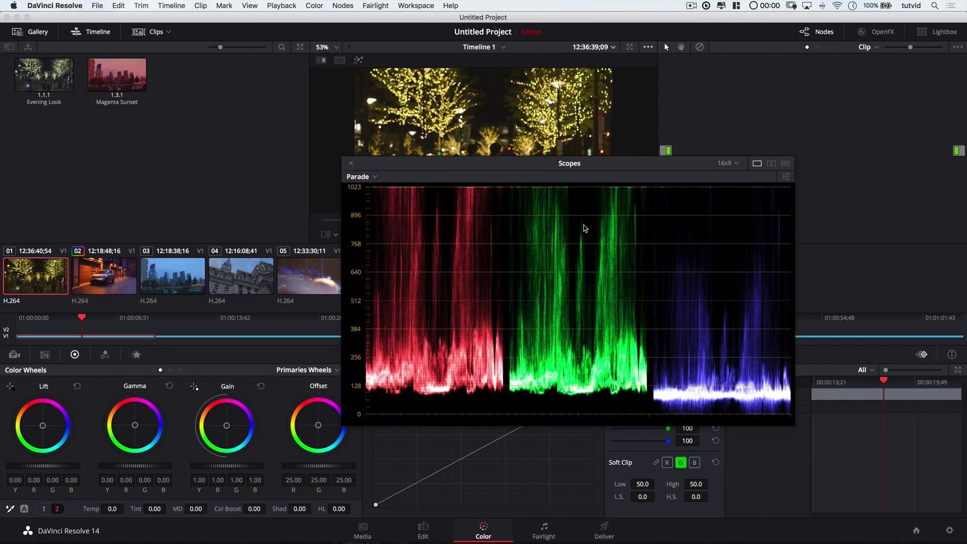
pyautogui.click(786, 164)
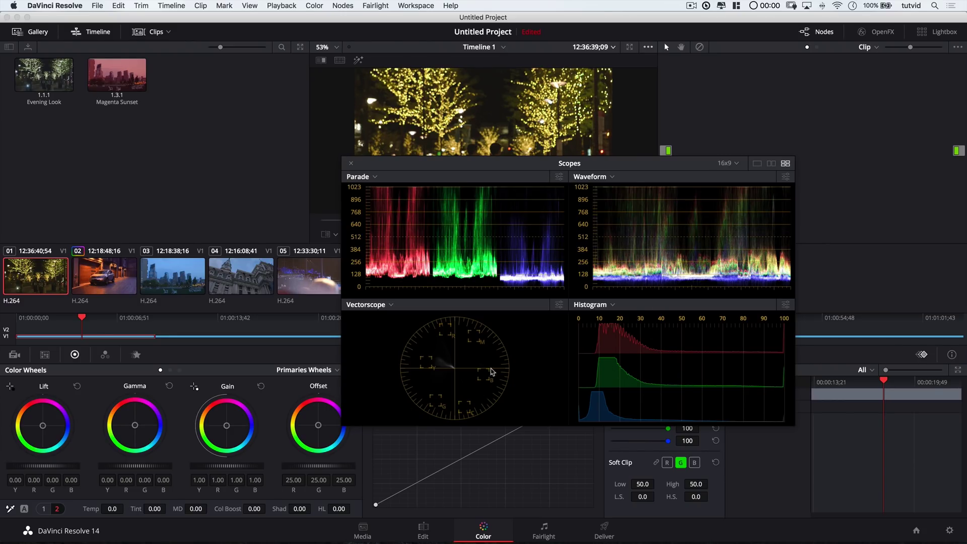
pyautogui.click(771, 163)
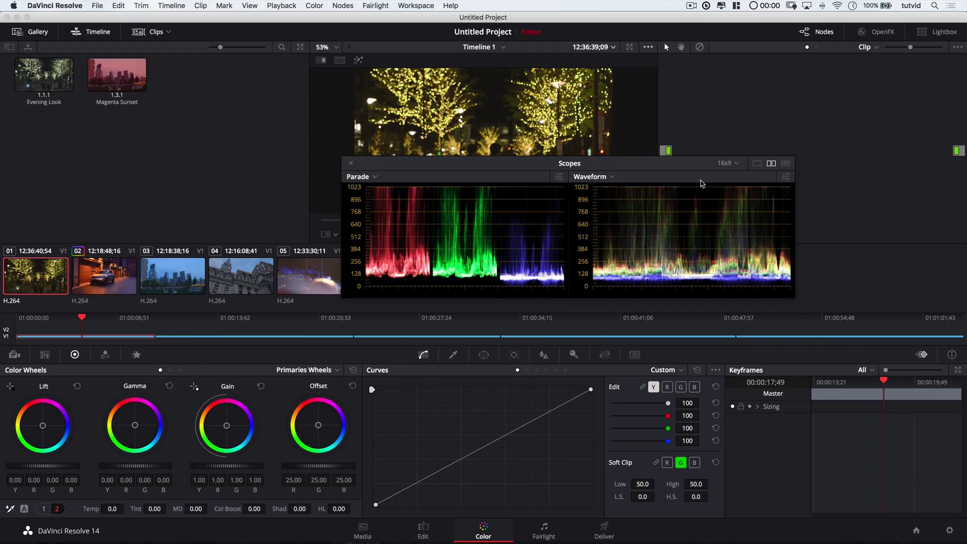
pyautogui.click(374, 177)
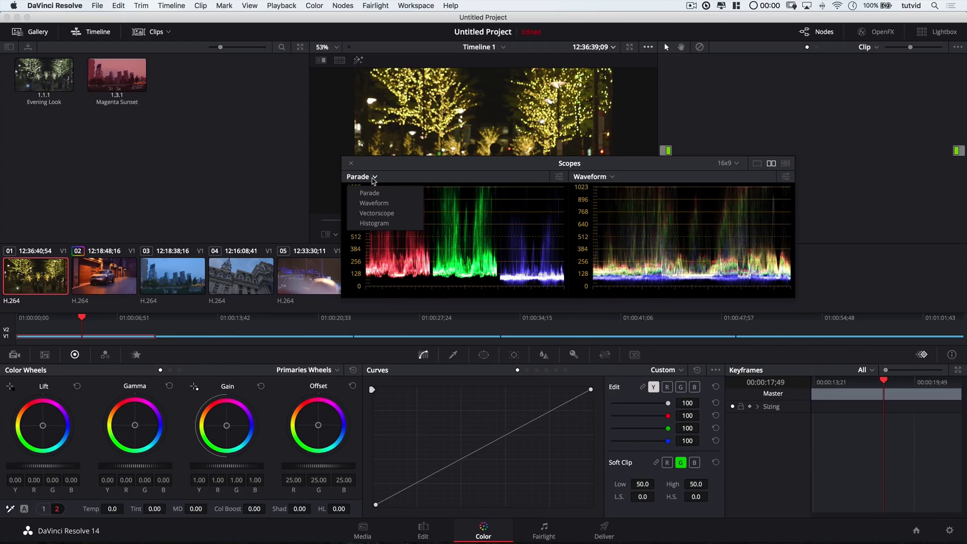
pyautogui.click(384, 213)
pyautogui.moveTo(630, 169); pyautogui.dragTo(590, 262)
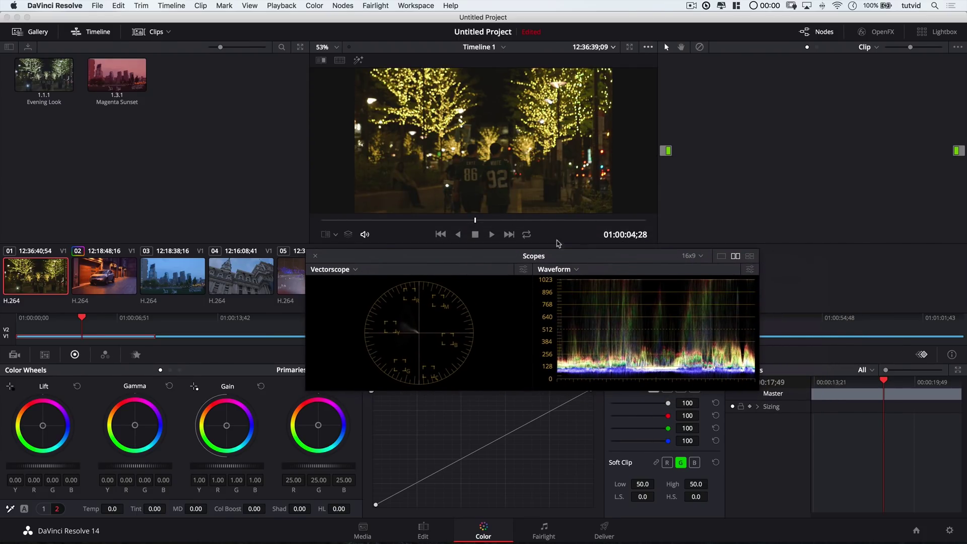
# Reduce the scopes window to a single Waveform and display the third clip, the city skyline, in it.
pyautogui.click(721, 256)
pyautogui.click(343, 271)
pyautogui.click(352, 298)
pyautogui.moveTo(553, 260); pyautogui.dragTo(604, 241)
pyautogui.click(180, 277)
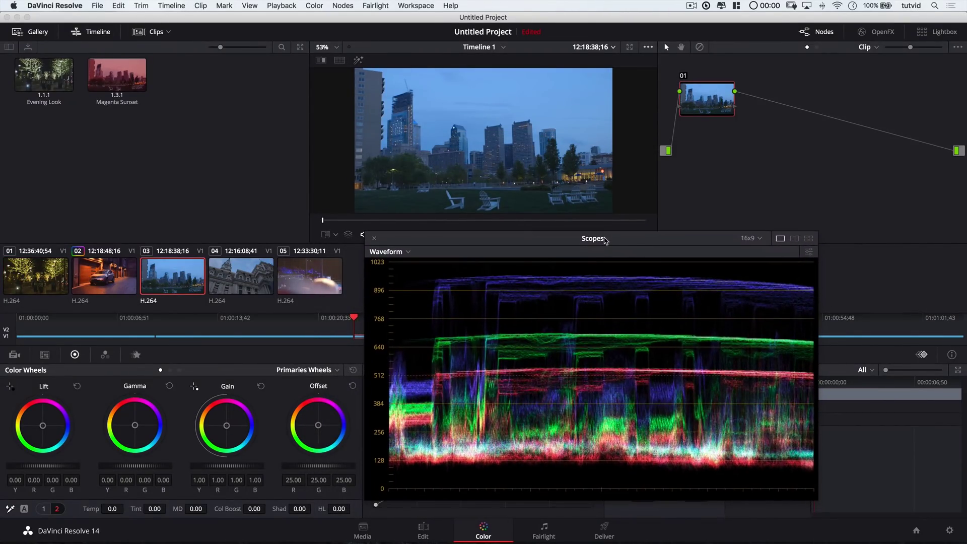
pyautogui.moveTo(541, 246); pyautogui.dragTo(535, 249)
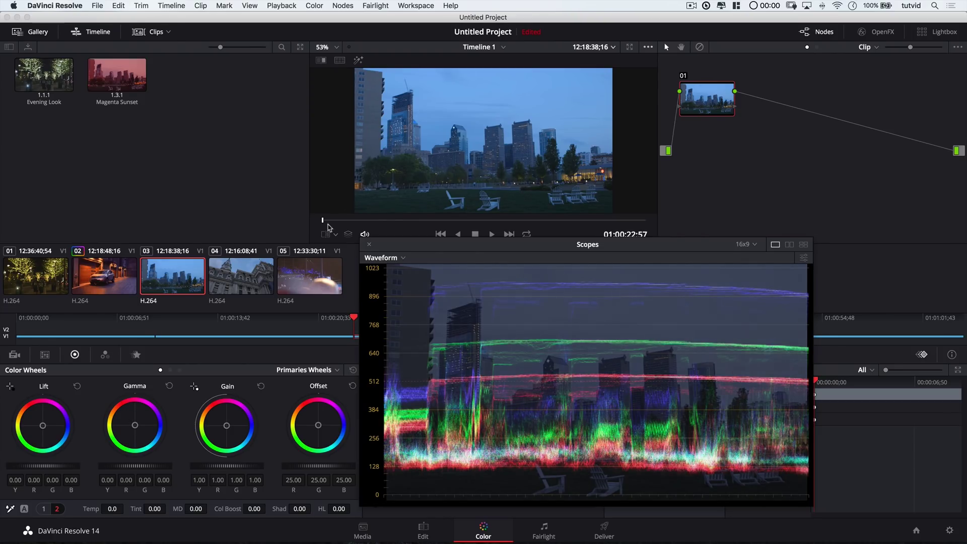
# Try a green cast on the skyline clip with Gamma at -0.10, 0.04, -0.14 and Gain at 0.96, 1.09, 0.21, and reset the grade.
pyautogui.moveTo(136, 427); pyautogui.dragTo(123, 434)
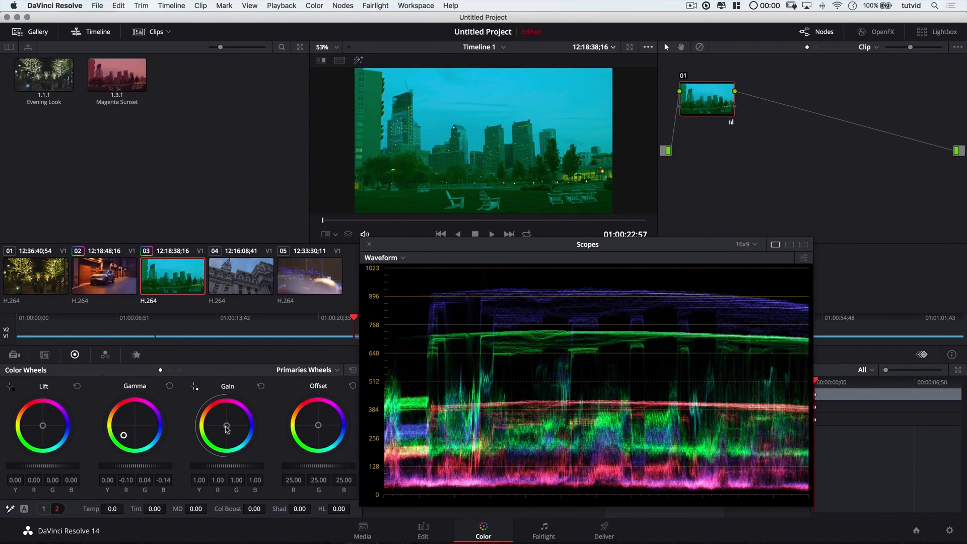
pyautogui.moveTo(227, 427); pyautogui.dragTo(217, 426)
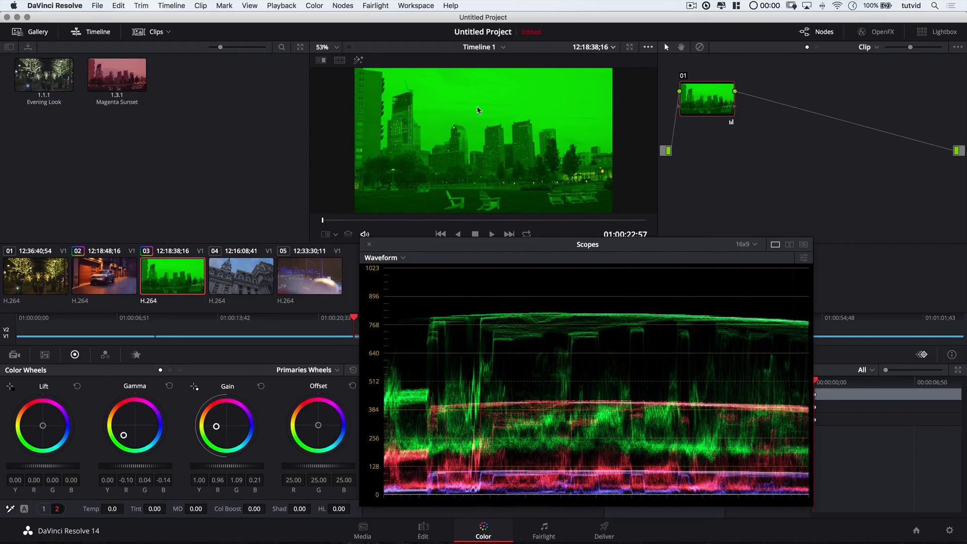
pyautogui.hotkey('shift', 'Home')
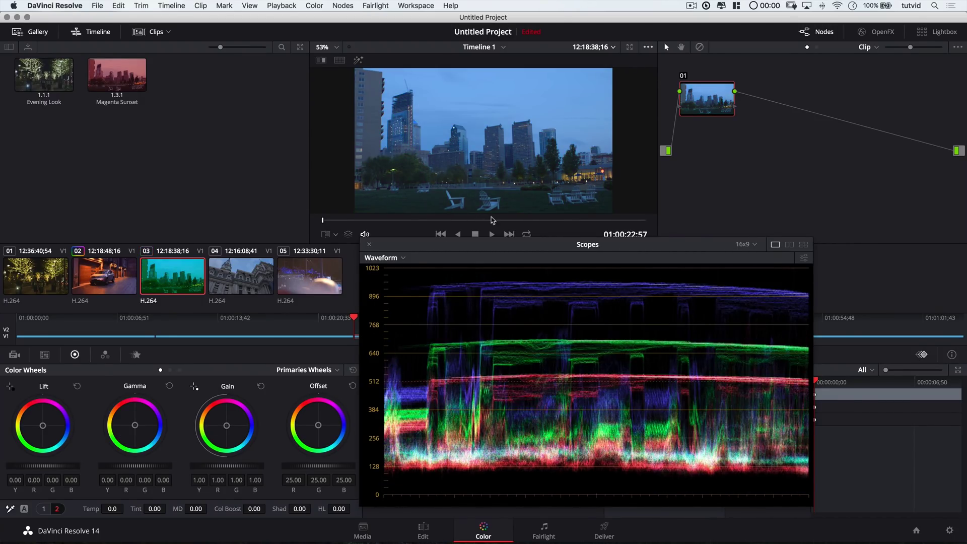
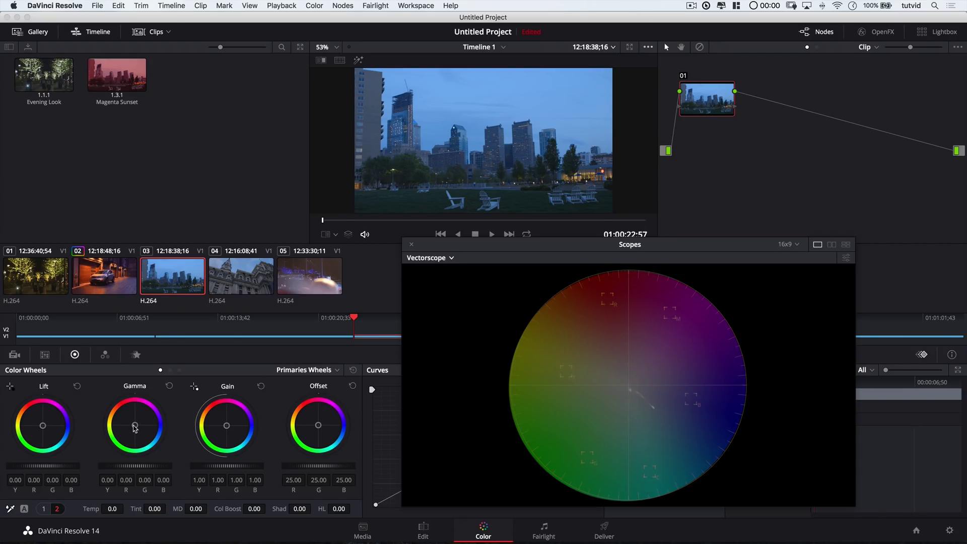
# Try Gamma at -0.08, 0.04, -0.13 and Gain at 0.87, 1.11, 0.25 against the Vectorscope, and undo the colour changes.
pyautogui.moveTo(135, 427); pyautogui.dragTo(124, 434)
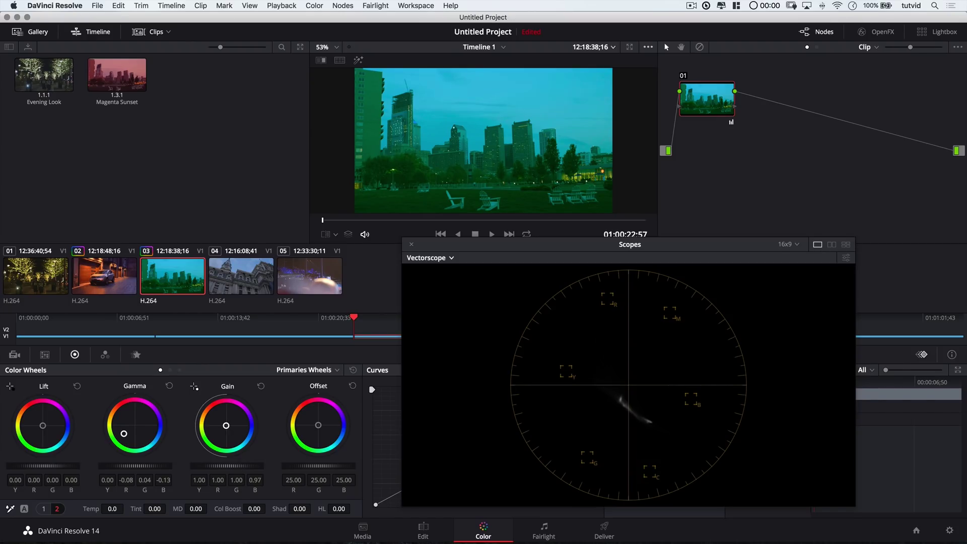
pyautogui.moveTo(226, 425); pyautogui.dragTo(217, 428)
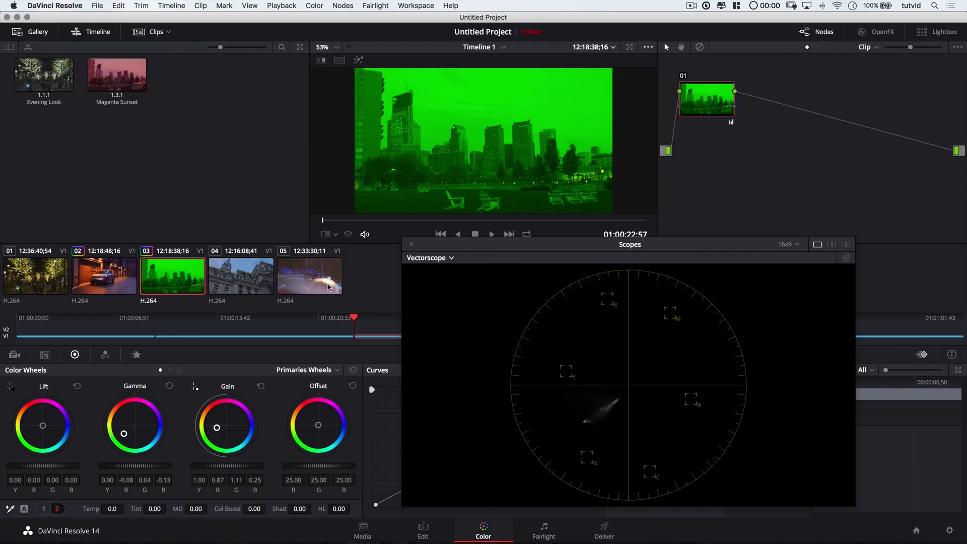
pyautogui.press('super+z')
pyautogui.press('super+z')
pyautogui.press('super+z')
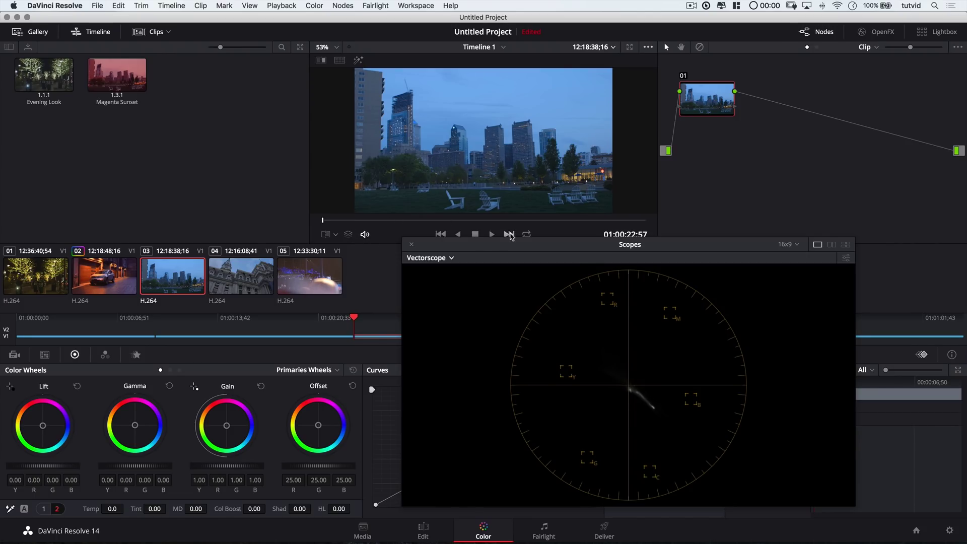
# Display the docked scopes instead of the keyframes, select the skyline clip, and set the scope to Waveform.
pyautogui.click(430, 9)
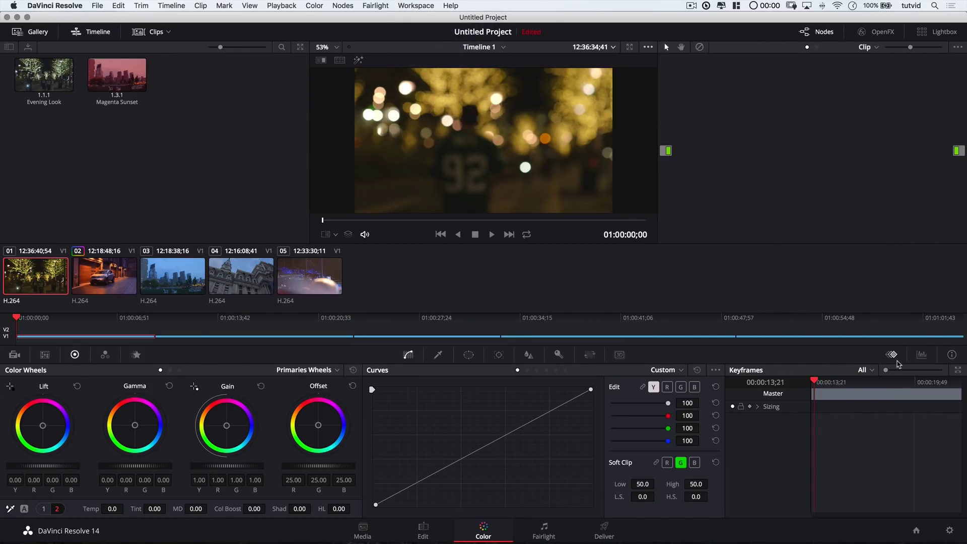
pyautogui.click(922, 355)
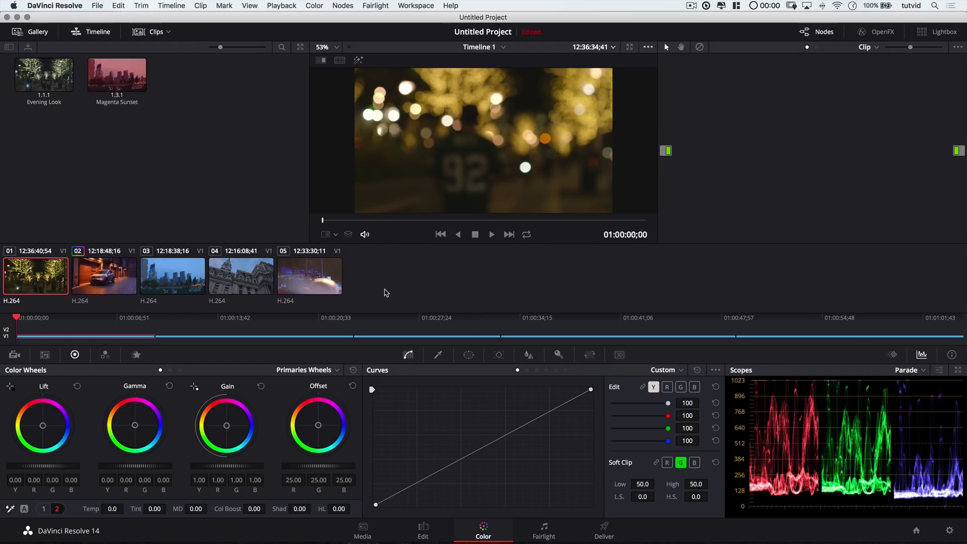
pyautogui.click(182, 278)
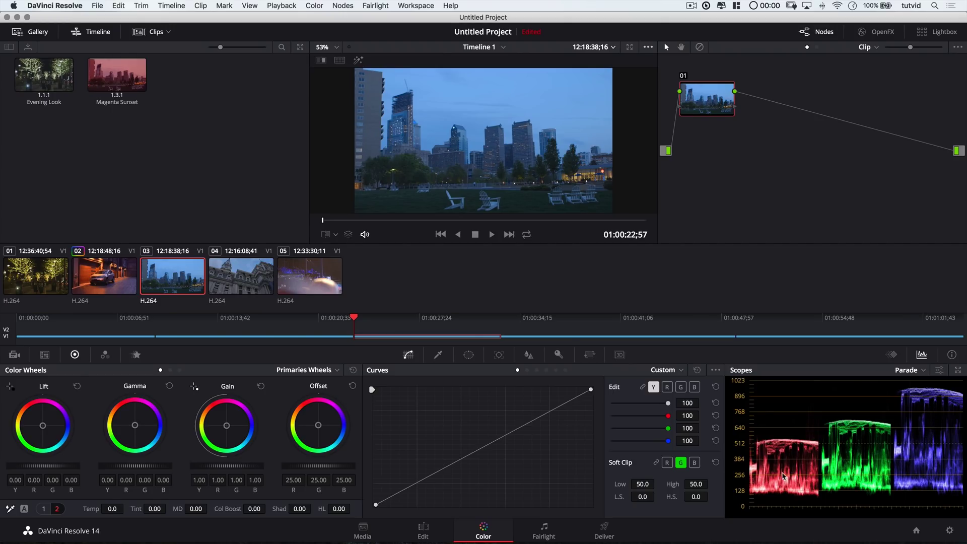
pyautogui.click(921, 371)
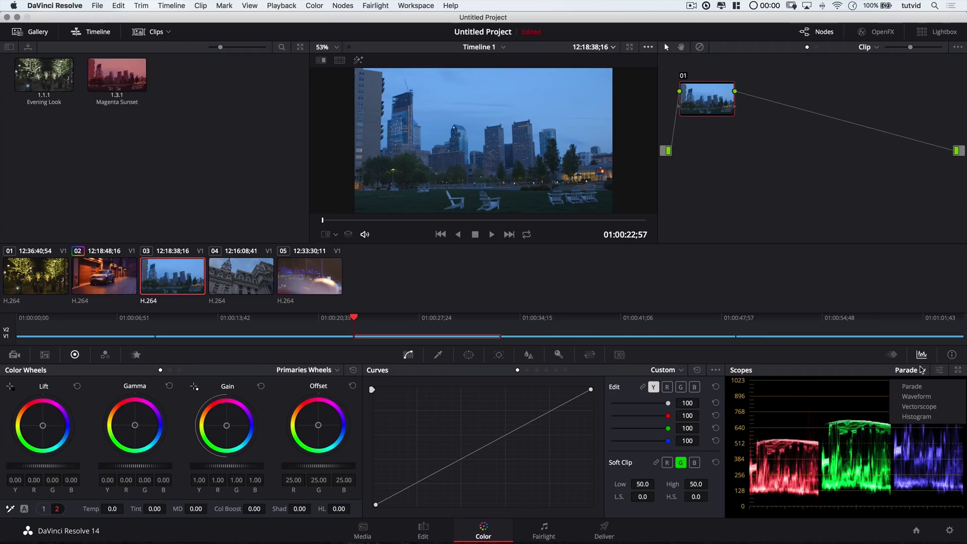
pyautogui.click(916, 398)
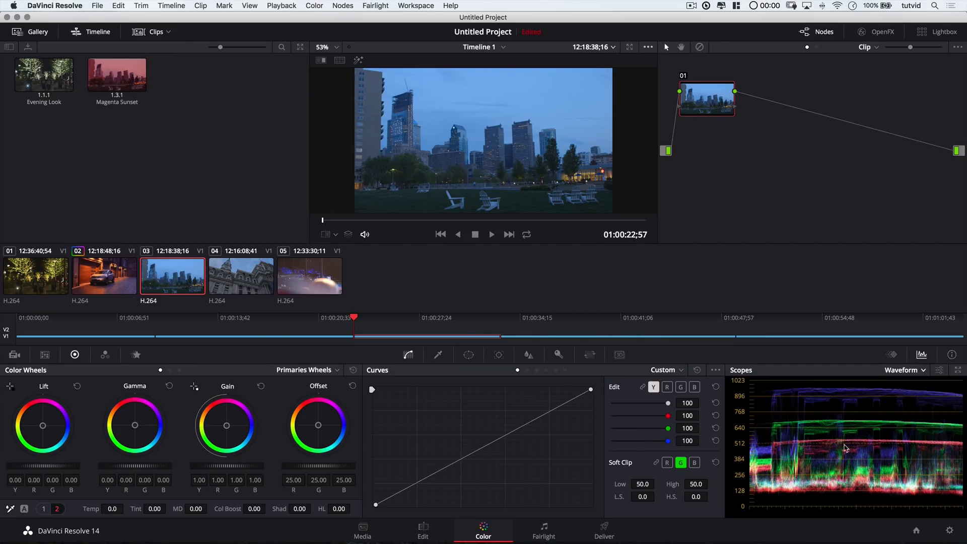
# Add a serial node to the first clip and shift it slightly within the node graph.
pyautogui.click(47, 285)
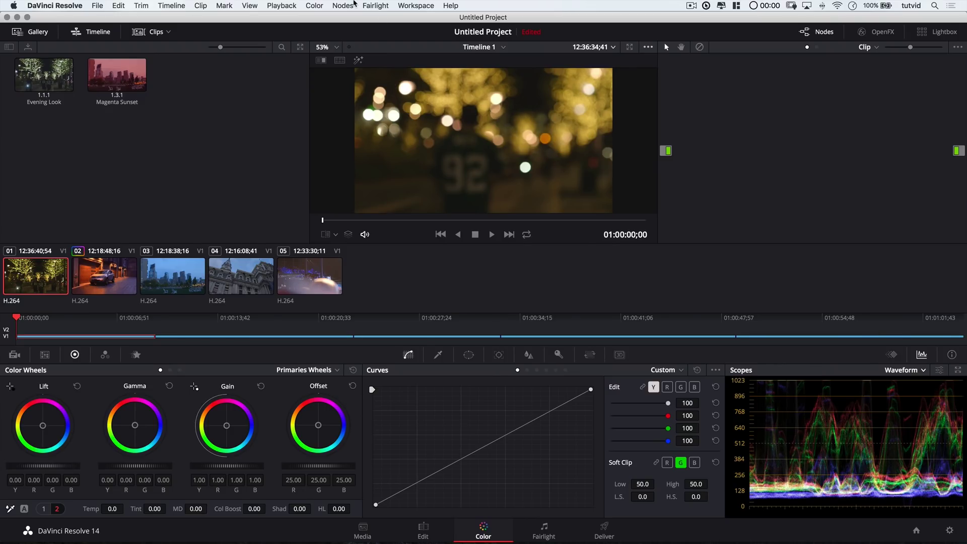
pyautogui.click(339, 5)
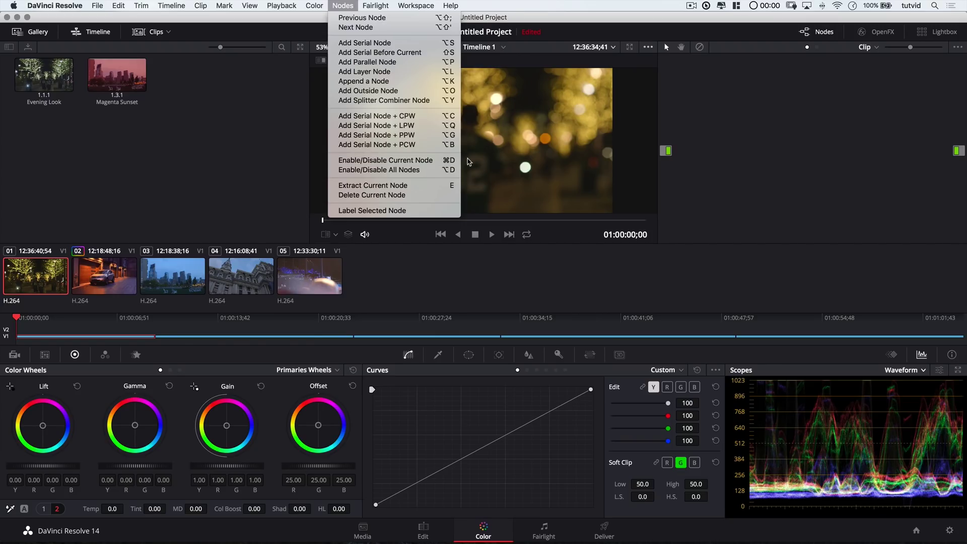
pyautogui.click(381, 44)
pyautogui.moveTo(717, 106); pyautogui.dragTo(708, 104)
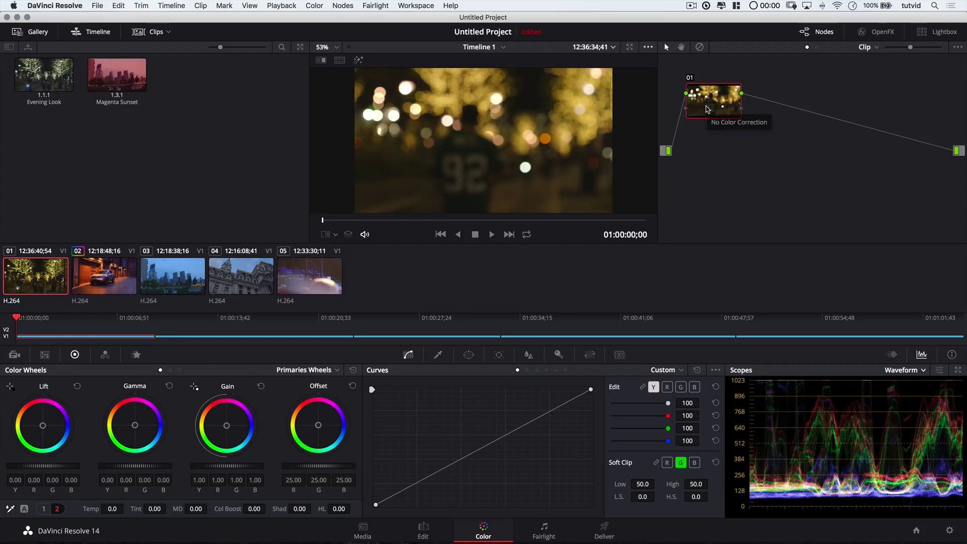
# Add two more serial nodes after node 01 and disable node 02.
pyautogui.hotkey('alt', 's')
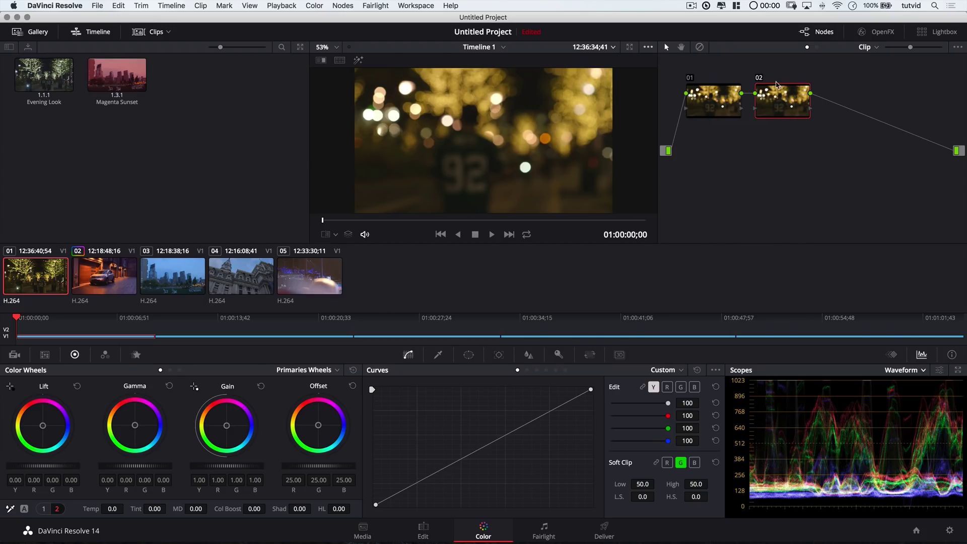
pyautogui.hotkey('alt', 's')
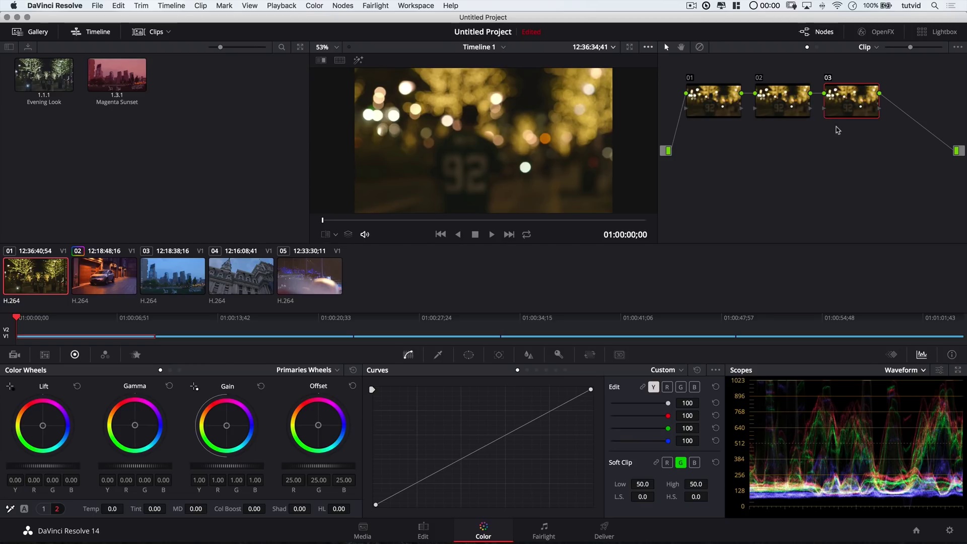
pyautogui.click(784, 101)
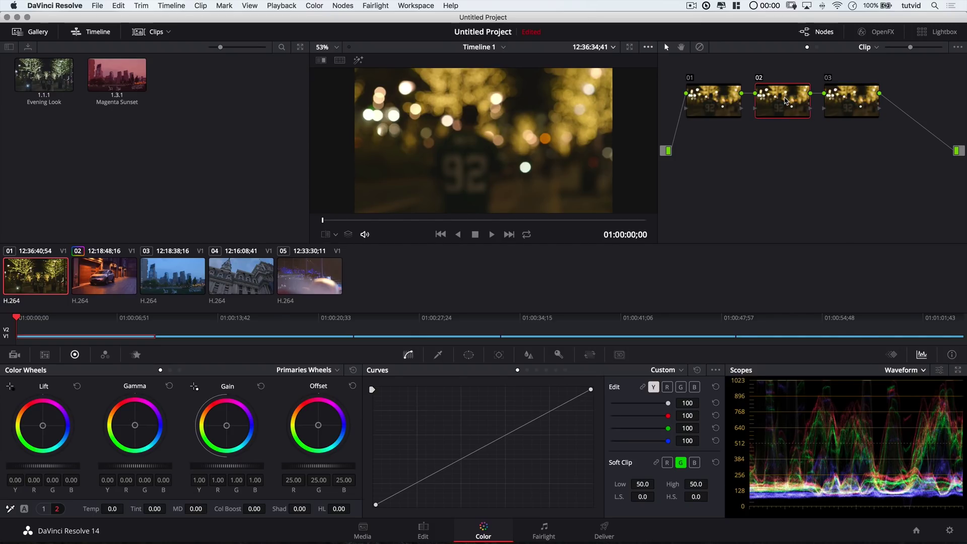
pyautogui.hotkey('ctrl', 'd')
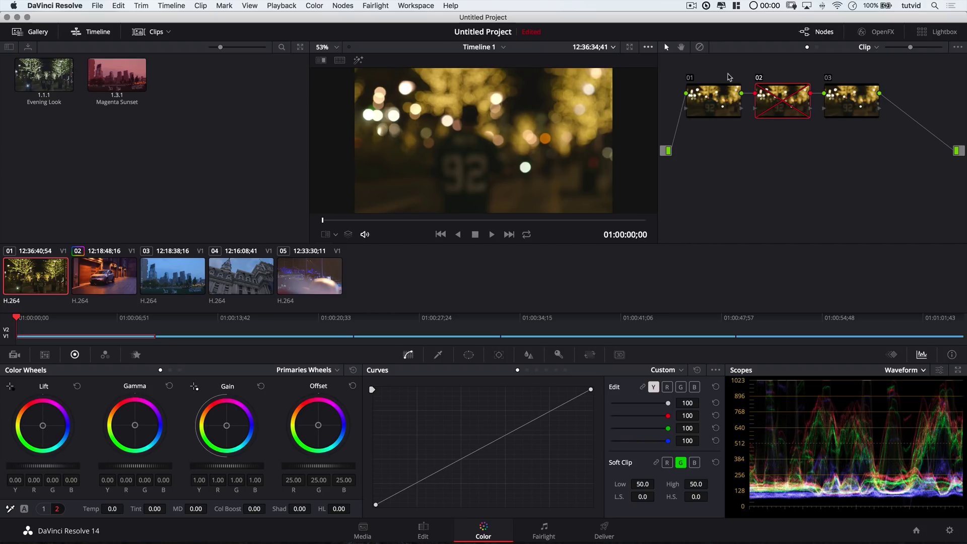
# Delete the two extra serial nodes so that only node 01 remains in the graph.
pyautogui.rightClick(780, 101)
pyautogui.click(816, 143)
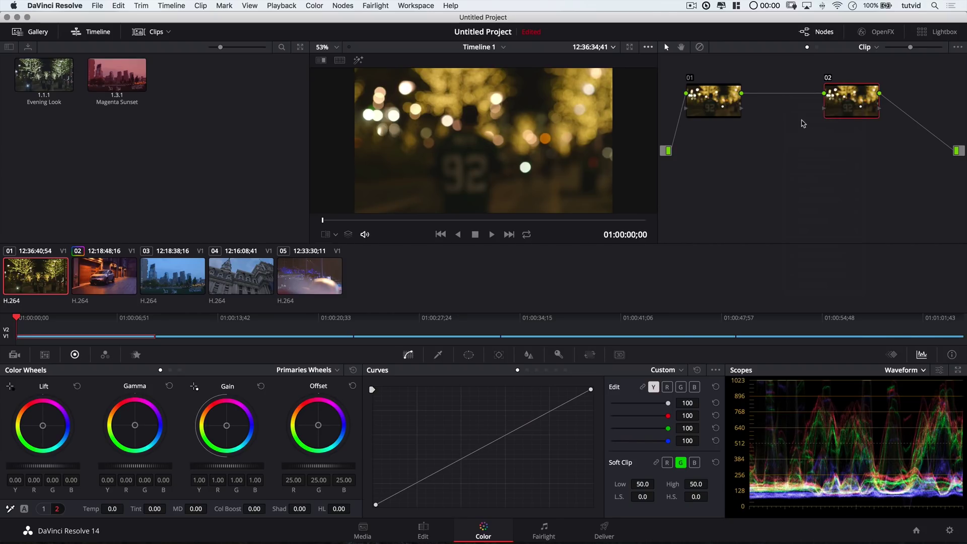
pyautogui.rightClick(847, 105)
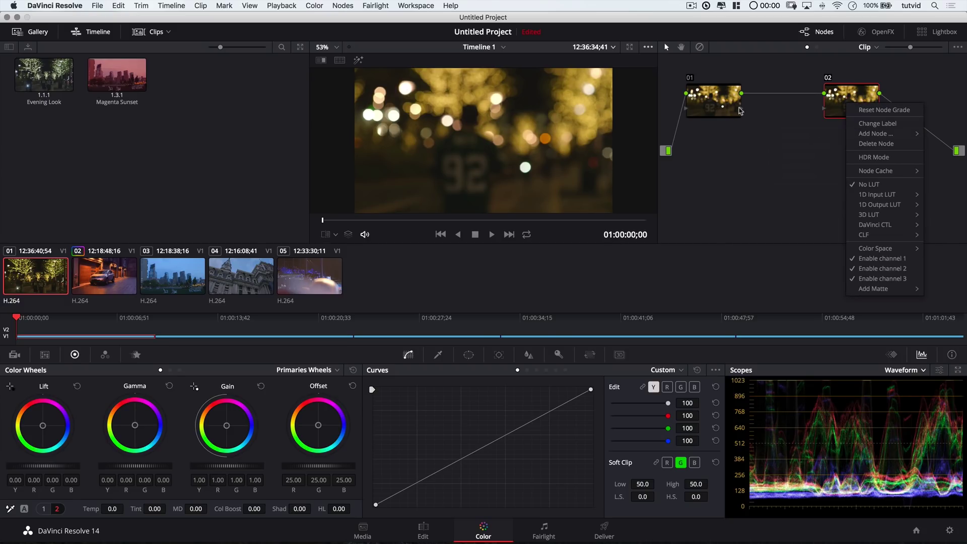
pyautogui.click(858, 144)
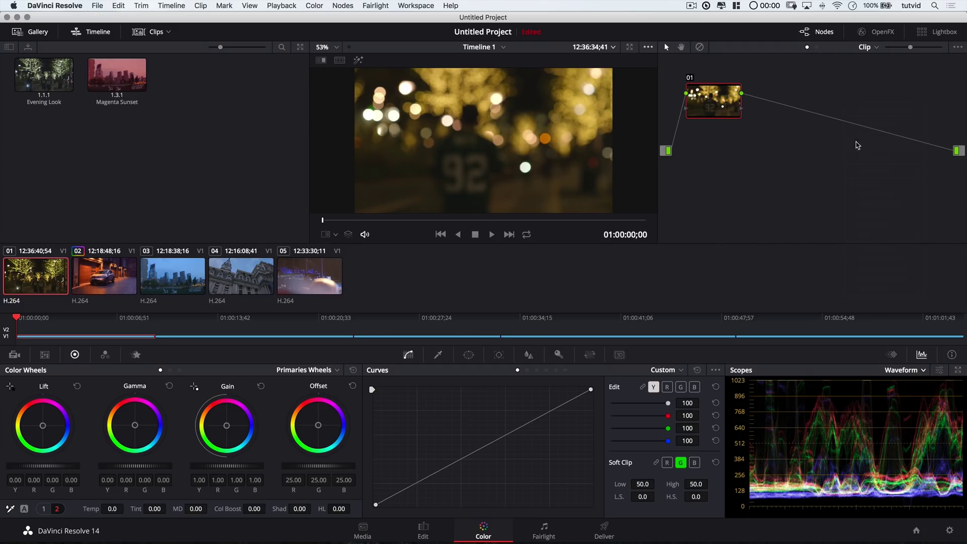
# Label node 01 "Correct" in the node graph.
pyautogui.rightClick(719, 104)
pyautogui.click(706, 106)
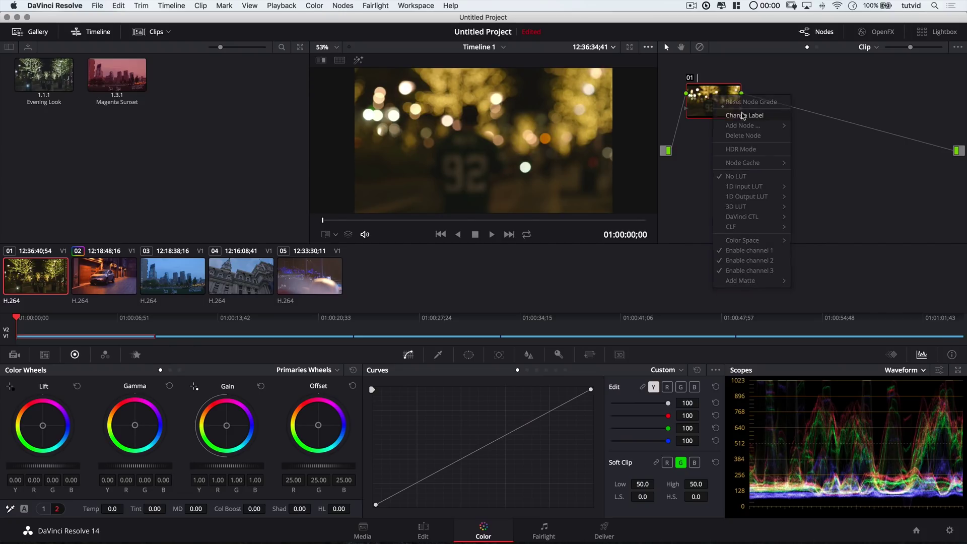
pyautogui.rightClick(712, 98)
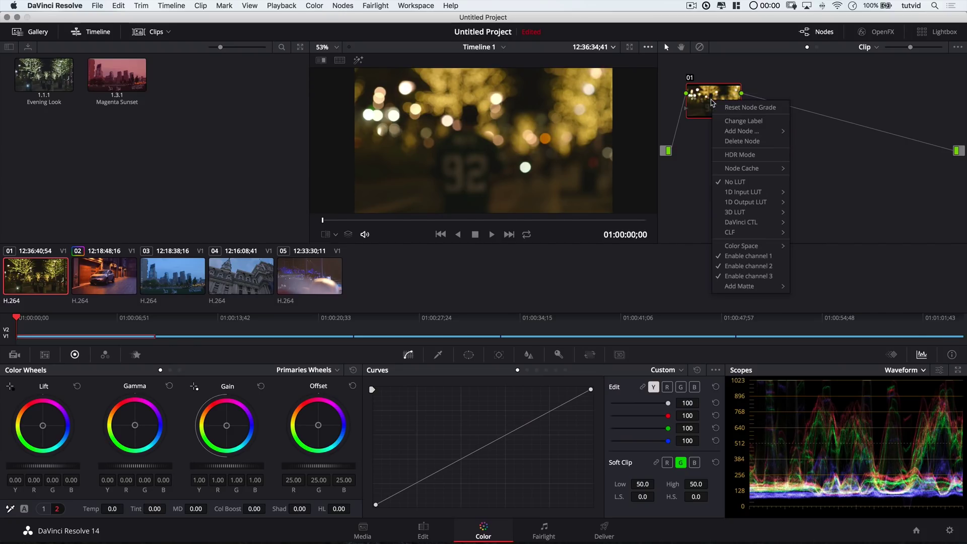
pyautogui.click(736, 120)
pyautogui.write('Correct')
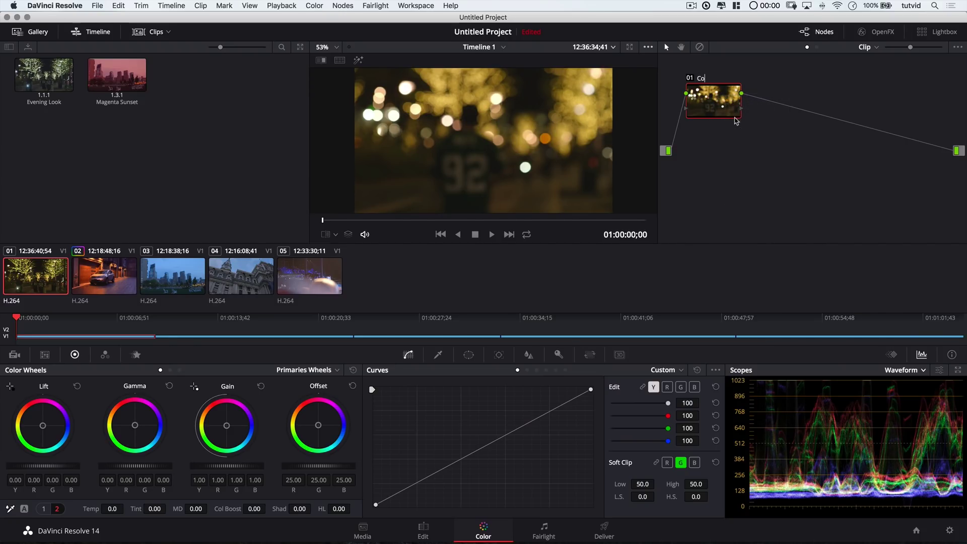
pyautogui.press('Return')
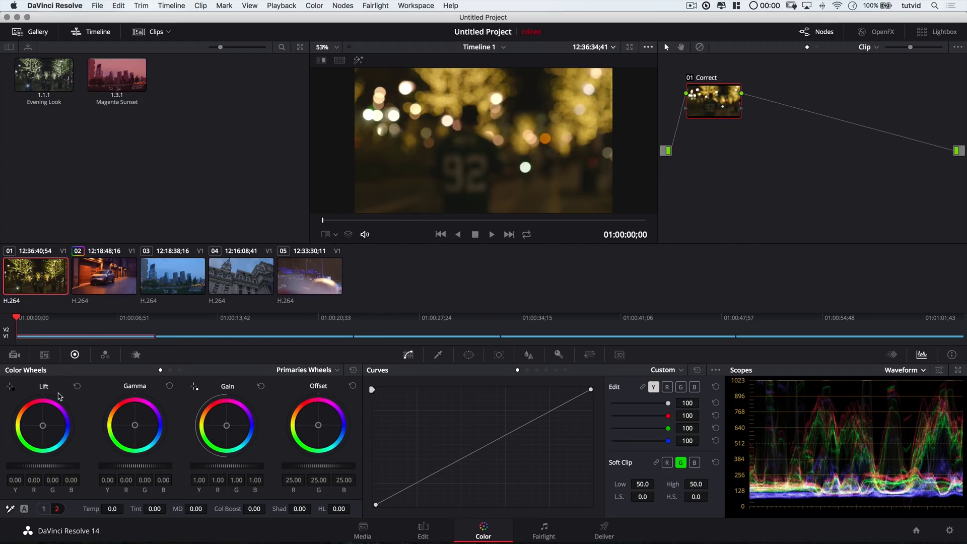
# Keep the color wheels in Primaries Wheels mode, try lowering the Lift to about -0.18, and undo the change.
pyautogui.click(318, 374)
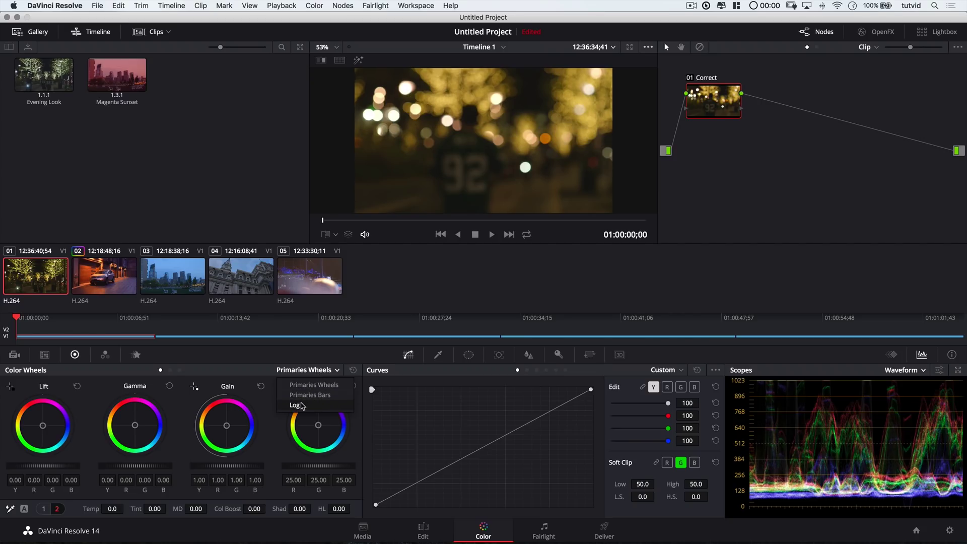
pyautogui.click(307, 388)
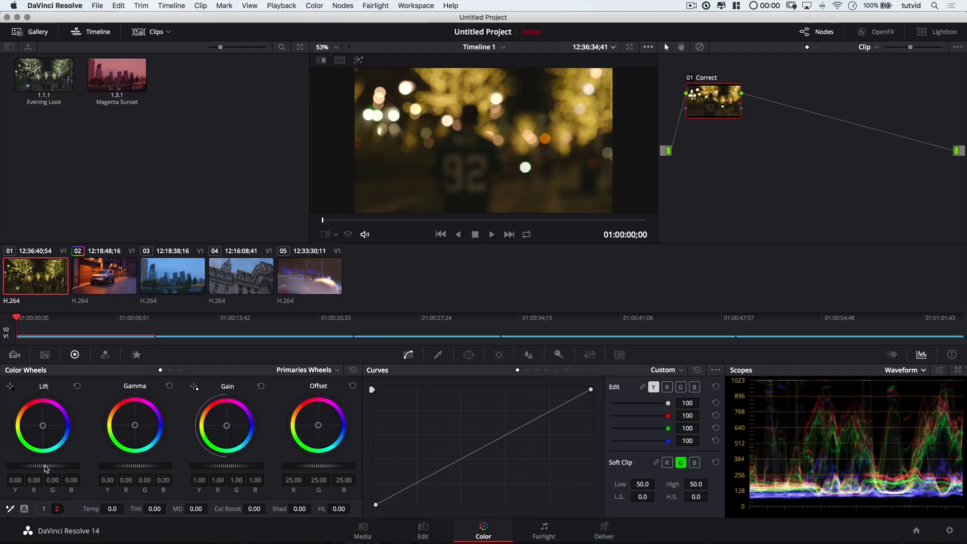
pyautogui.moveTo(46, 468)
pyautogui.mouseDown()
pyautogui.moveTo(30, 468)
pyautogui.moveTo(55, 469)
pyautogui.moveTo(37, 468)
pyautogui.moveTo(45, 468)
pyautogui.mouseUp()
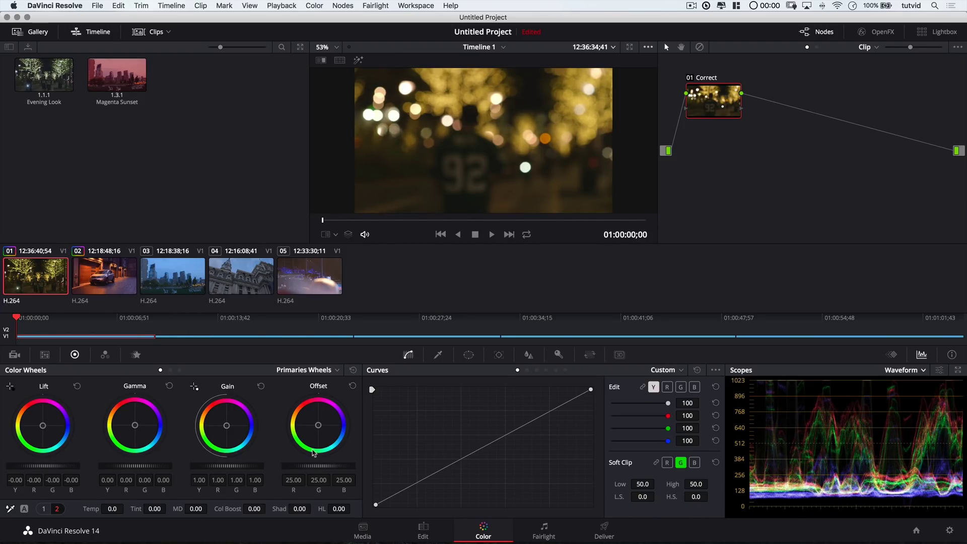
pyautogui.moveTo(42, 466); pyautogui.dragTo(27, 466)
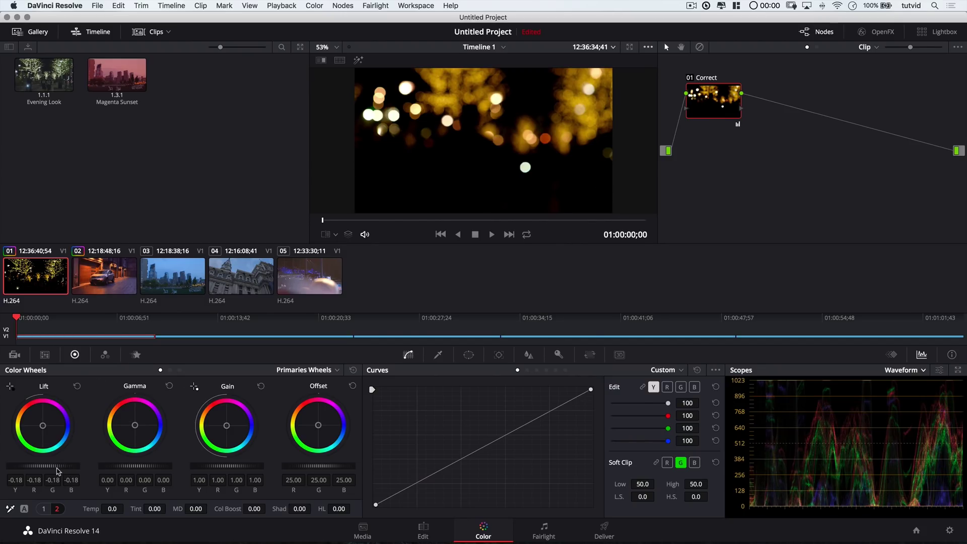
pyautogui.press('super+z')
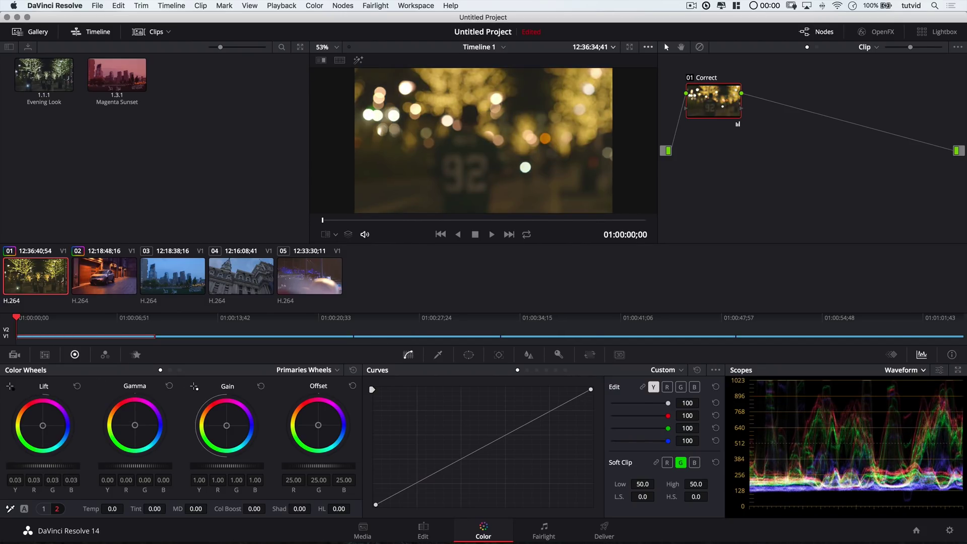
# Adjust the first clip's Lift to about -0.03, Gamma to 0.10 and Gain to 0.86, and move the playhead to 01:00:02;51.
pyautogui.moveTo(43, 466); pyautogui.dragTo(38, 466)
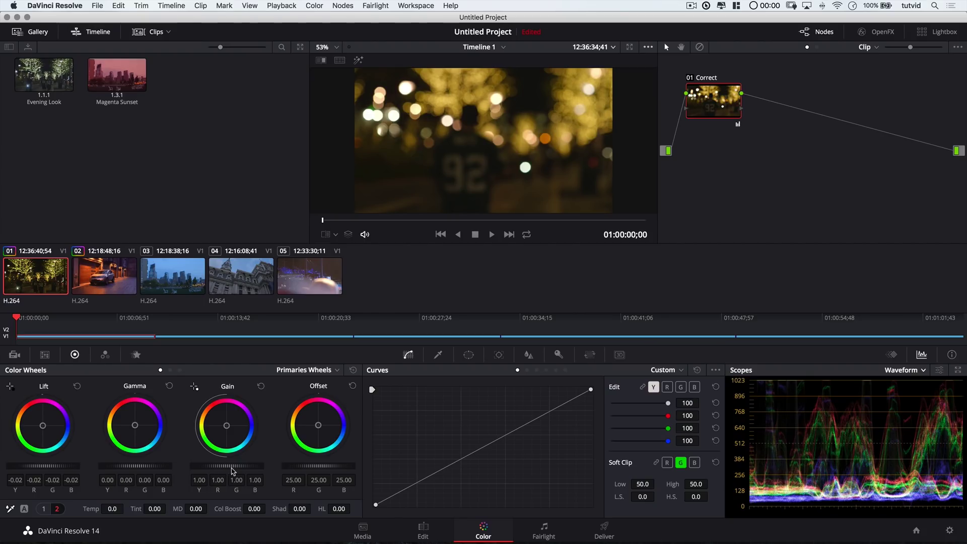
pyautogui.moveTo(233, 471)
pyautogui.mouseDown()
pyautogui.moveTo(204, 471)
pyautogui.moveTo(223, 470)
pyautogui.mouseUp()
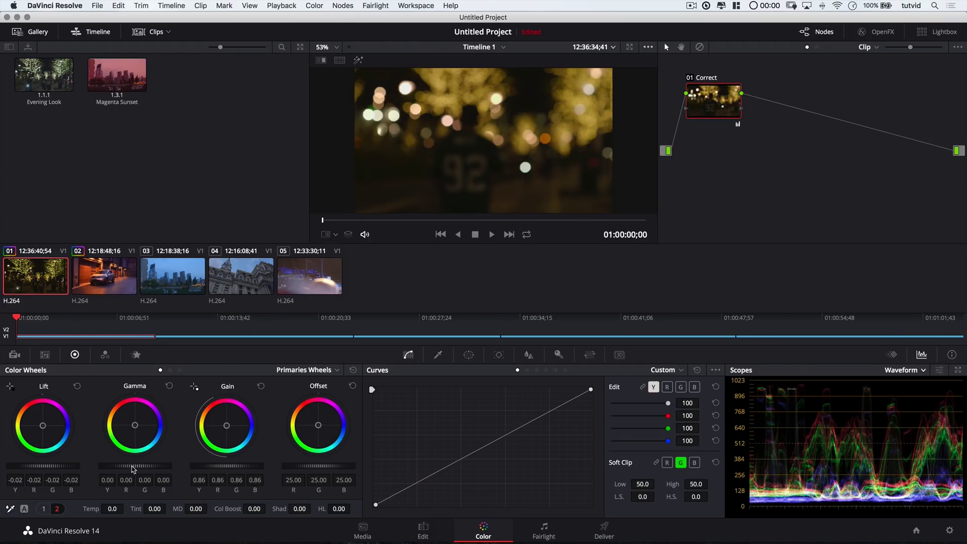
pyautogui.moveTo(132, 465); pyautogui.dragTo(146, 466)
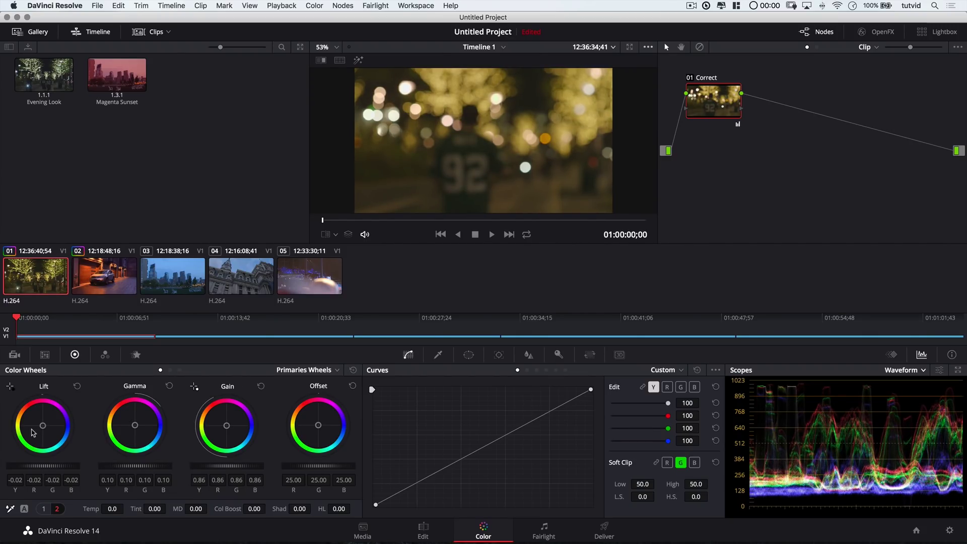
pyautogui.moveTo(42, 466); pyautogui.dragTo(37, 466)
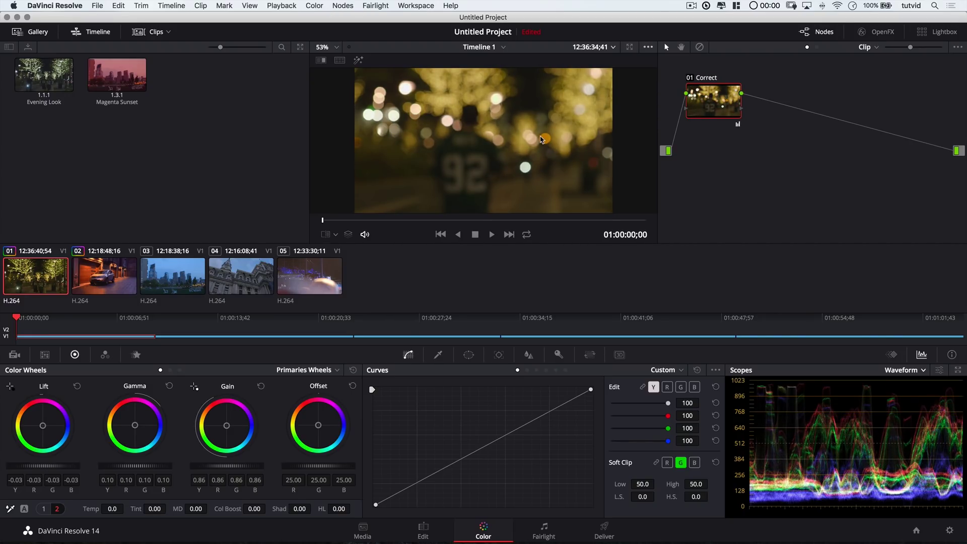
pyautogui.moveTo(370, 221); pyautogui.dragTo(417, 225)
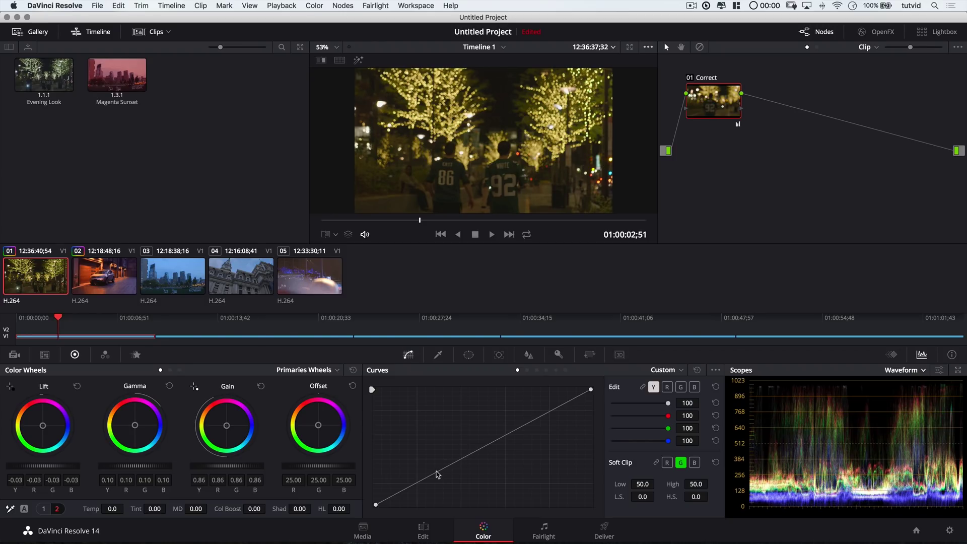
# Try a slight contrast bend on the custom luminance curve using a shadow and a highlight point, and remove both points.
pyautogui.moveTo(435, 474); pyautogui.dragTo(431, 482)
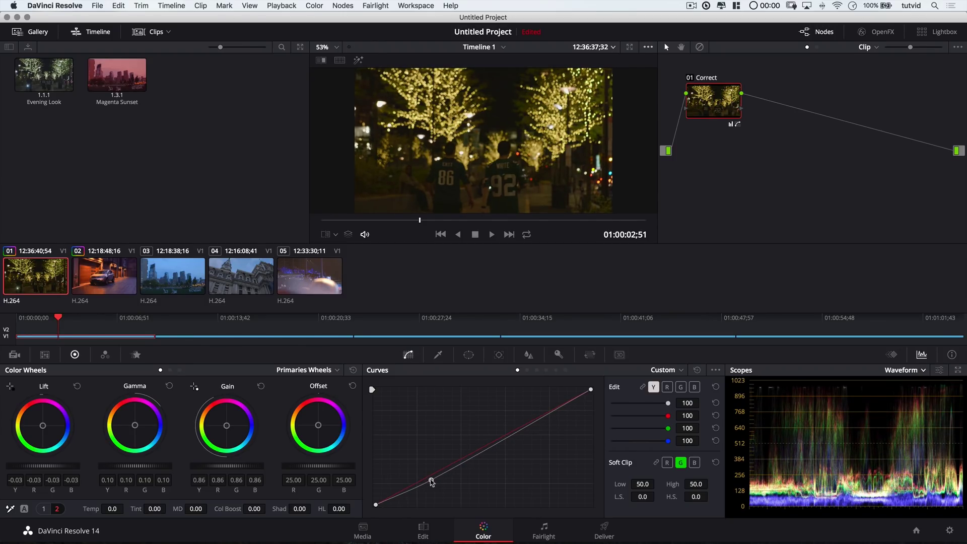
pyautogui.moveTo(523, 428); pyautogui.dragTo(523, 420)
pyautogui.rightClick(522, 421)
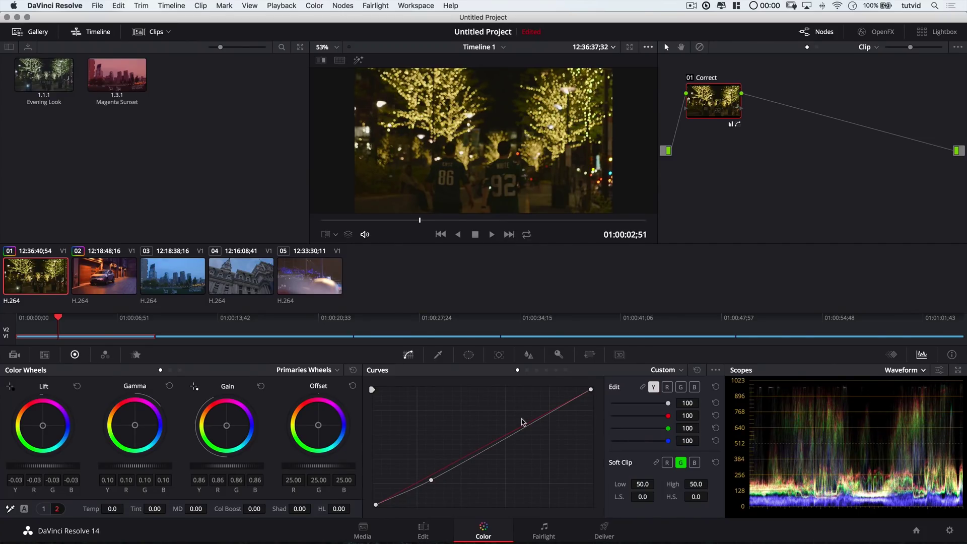
pyautogui.rightClick(432, 481)
pyautogui.moveTo(376, 506); pyautogui.dragTo(376, 505)
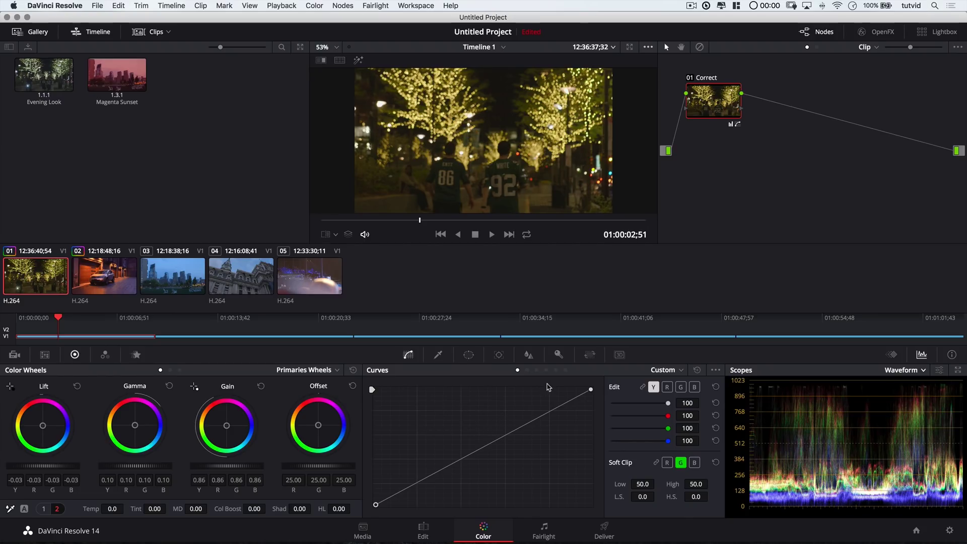
# Look through the hue, luminance and saturation curve types, and return to the Custom curve.
pyautogui.click(536, 370)
pyautogui.click(546, 370)
pyautogui.click(556, 370)
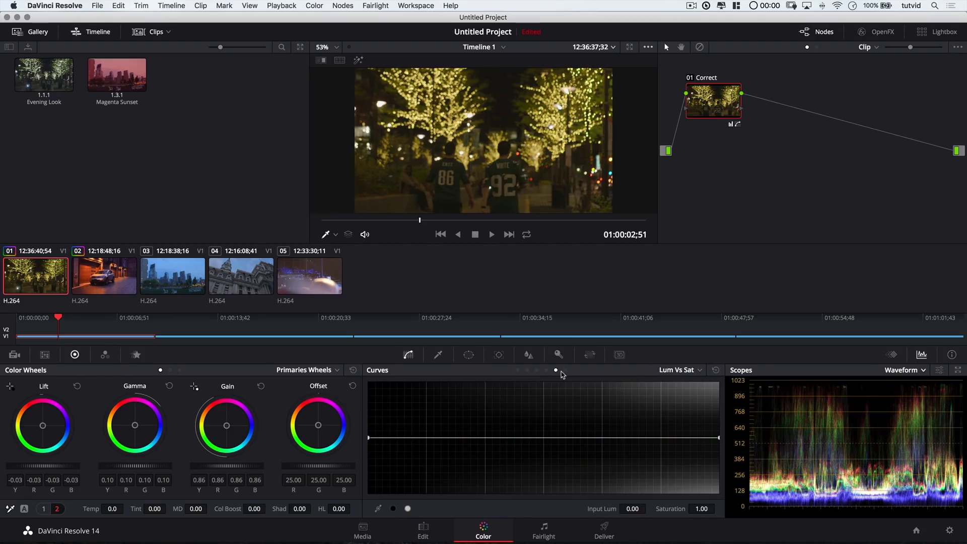
pyautogui.click(566, 370)
pyautogui.click(517, 371)
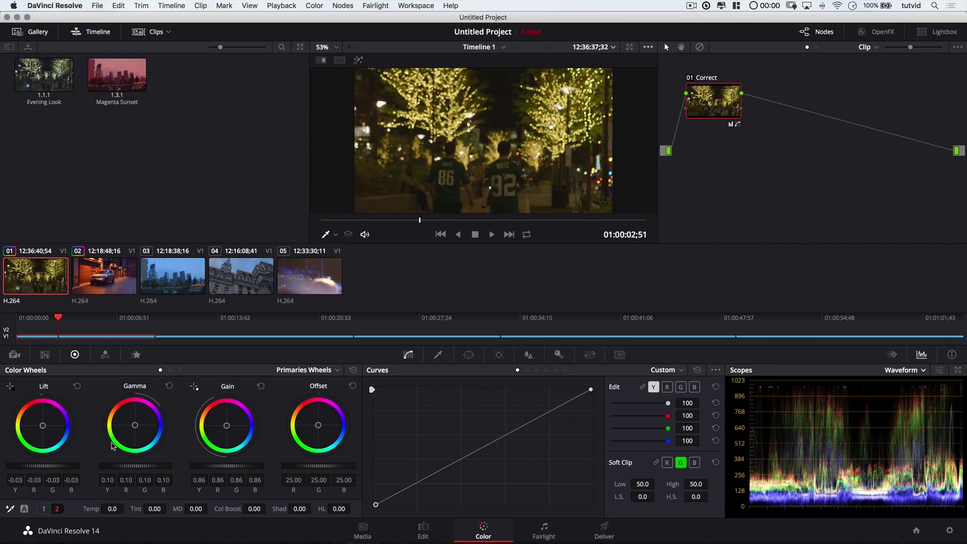
# White-balance the clip by sampling the number 92 on the jersey, and compare the result with node 01 disabled and enabled.
pyautogui.click(10, 509)
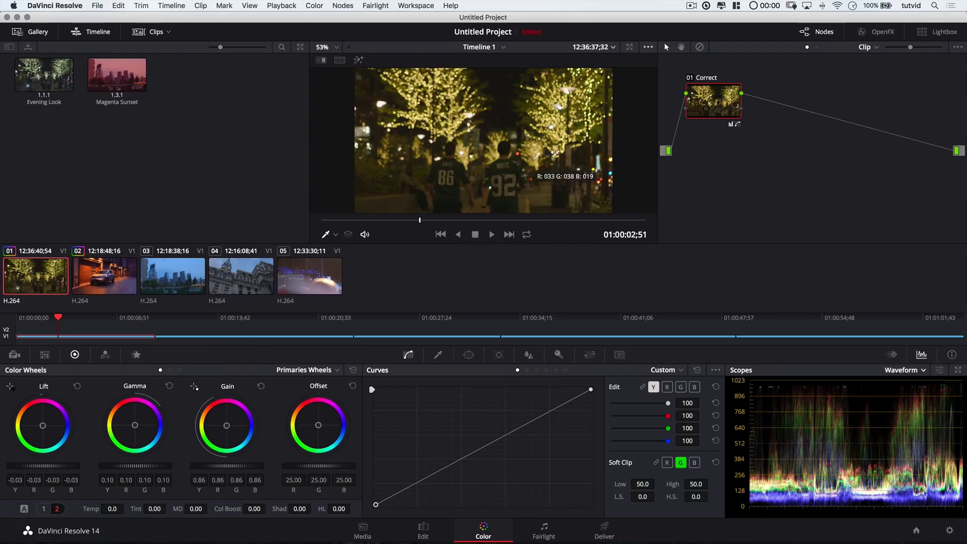
pyautogui.click(516, 182)
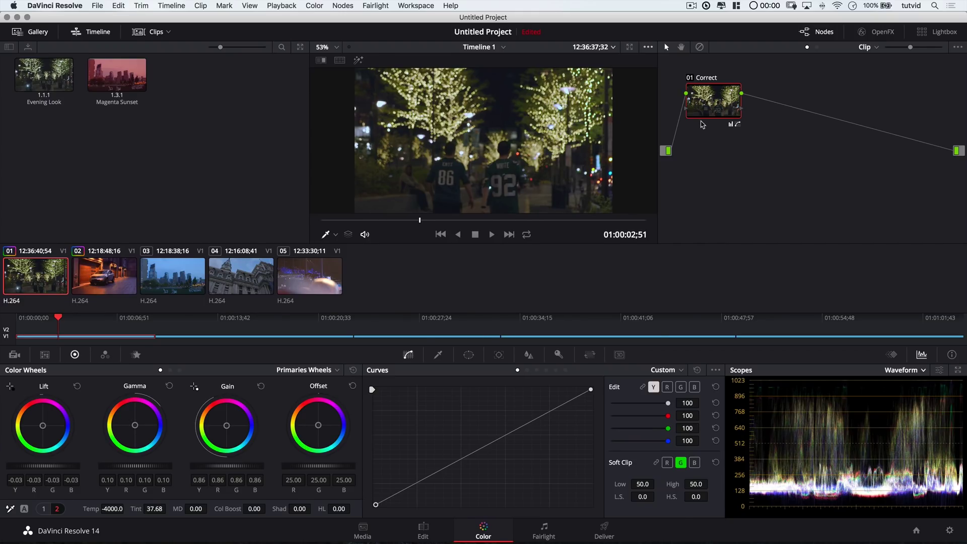
pyautogui.press('super+d')
pyautogui.press('super+d')
pyautogui.press('super+d')
pyautogui.press('super+d')
# Raise the clip's overall saturation to 60 in the primary adjustments.
pyautogui.moveTo(127, 509); pyautogui.dragTo(126, 508)
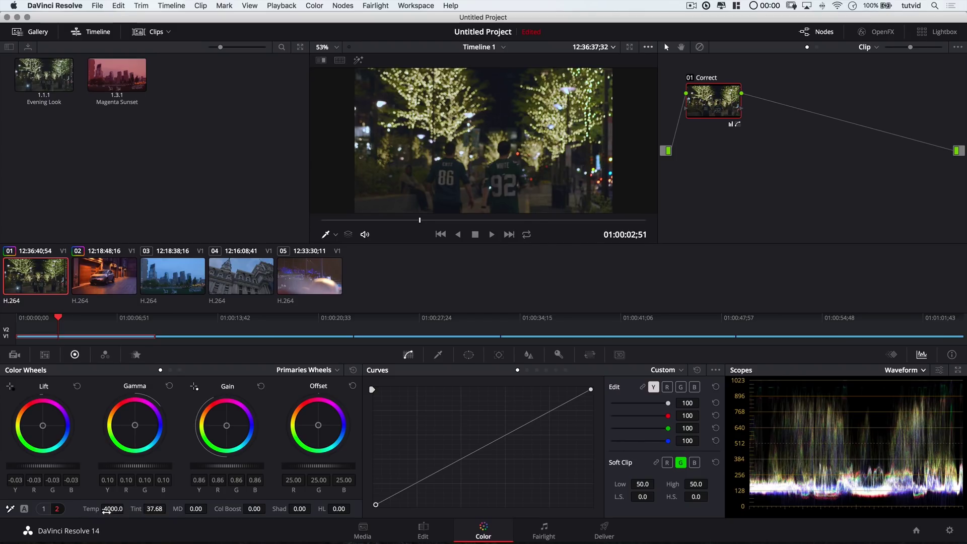
pyautogui.click(44, 508)
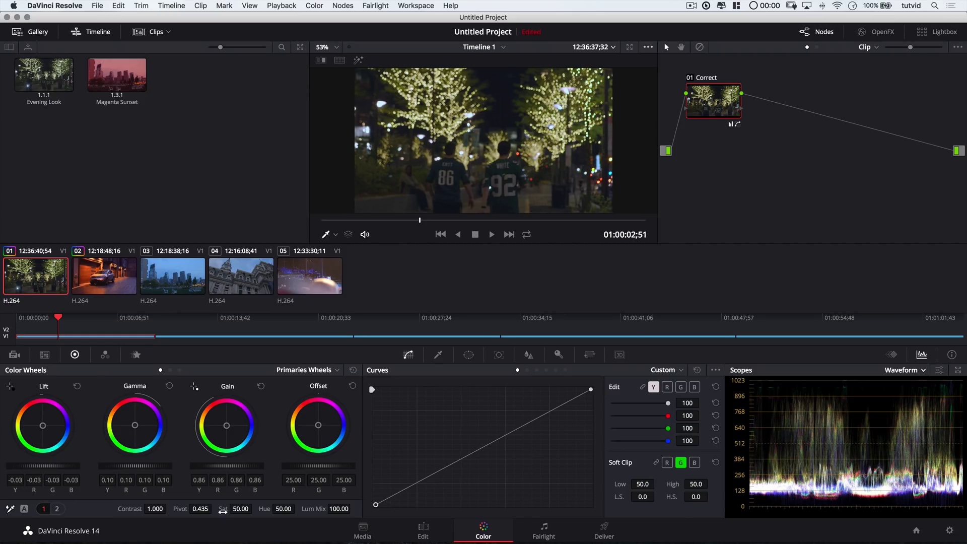
pyautogui.moveTo(255, 509); pyautogui.dragTo(254, 507)
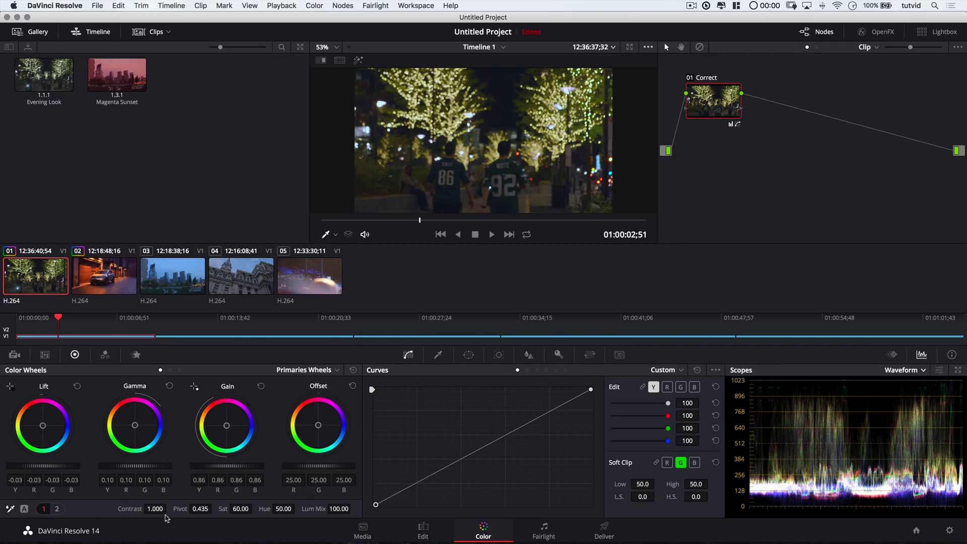
# View the individual color channel curves, and add a shadow point to the red curve, raising it slightly.
pyautogui.click(667, 387)
pyautogui.click(680, 387)
pyautogui.click(694, 386)
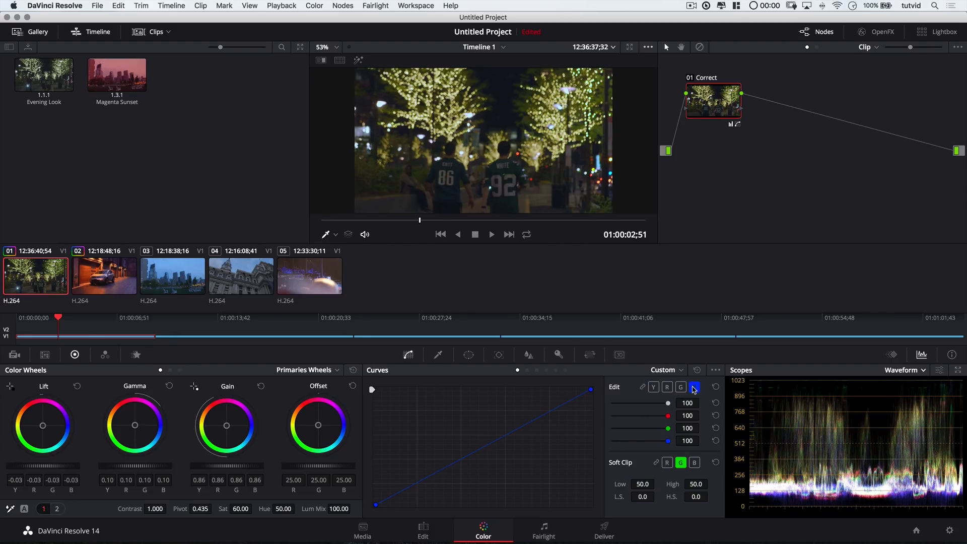
pyautogui.click(667, 387)
pyautogui.click(423, 480)
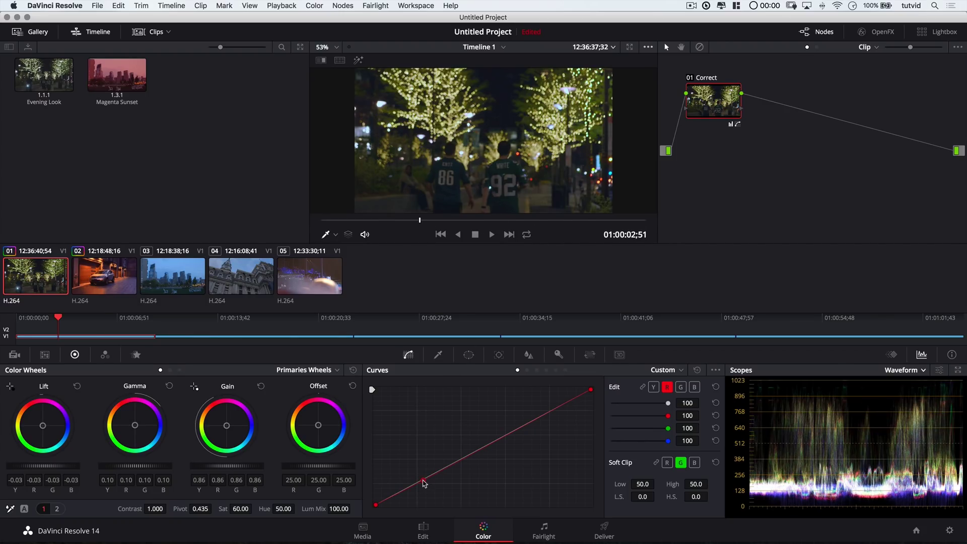
pyautogui.moveTo(424, 482); pyautogui.dragTo(418, 480)
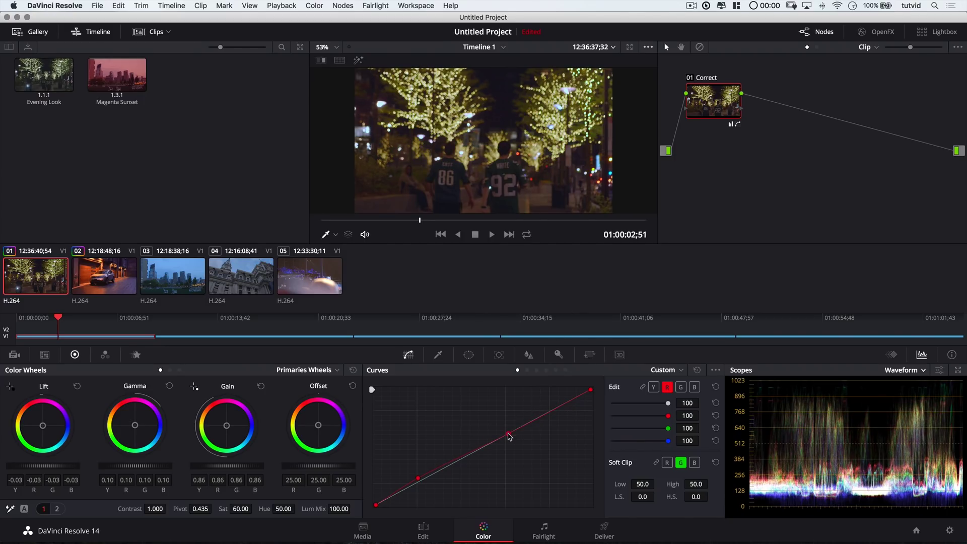
# Try lowering the red highlights, lifting the blue curve's black point and lowering its white point, and undo these three curve edits.
pyautogui.moveTo(508, 433); pyautogui.dragTo(508, 437)
pyautogui.click(695, 386)
pyautogui.moveTo(374, 506); pyautogui.dragTo(375, 502)
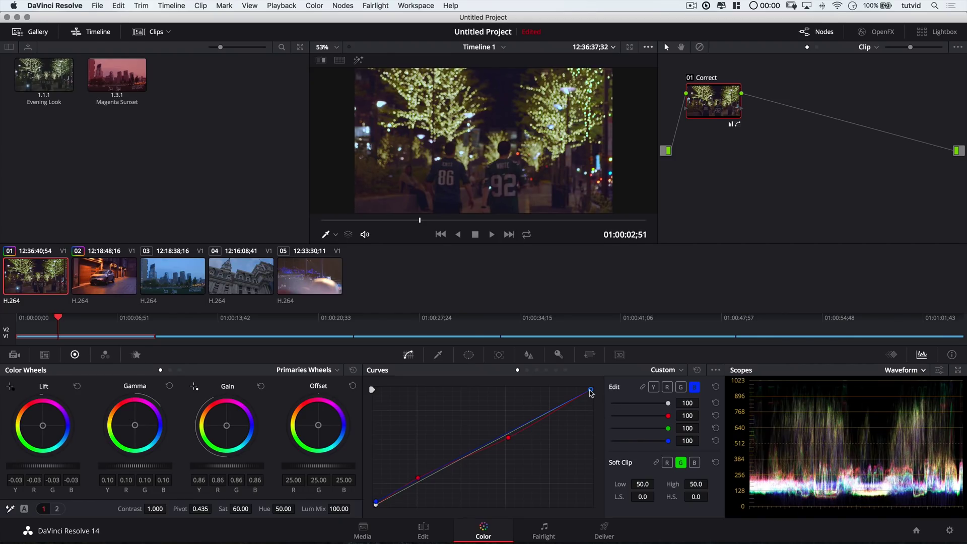
pyautogui.moveTo(590, 391); pyautogui.dragTo(591, 398)
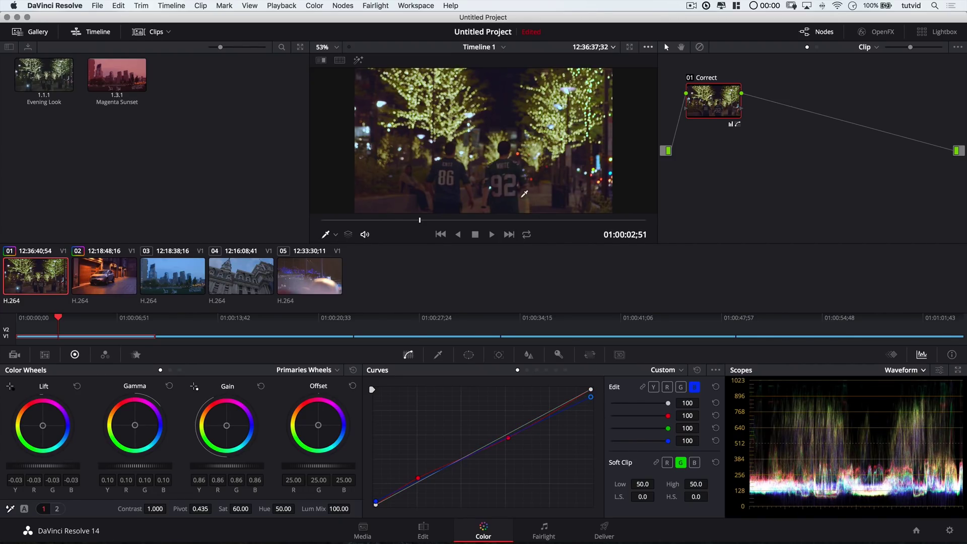
pyautogui.press('super+z')
pyautogui.press('super+z')
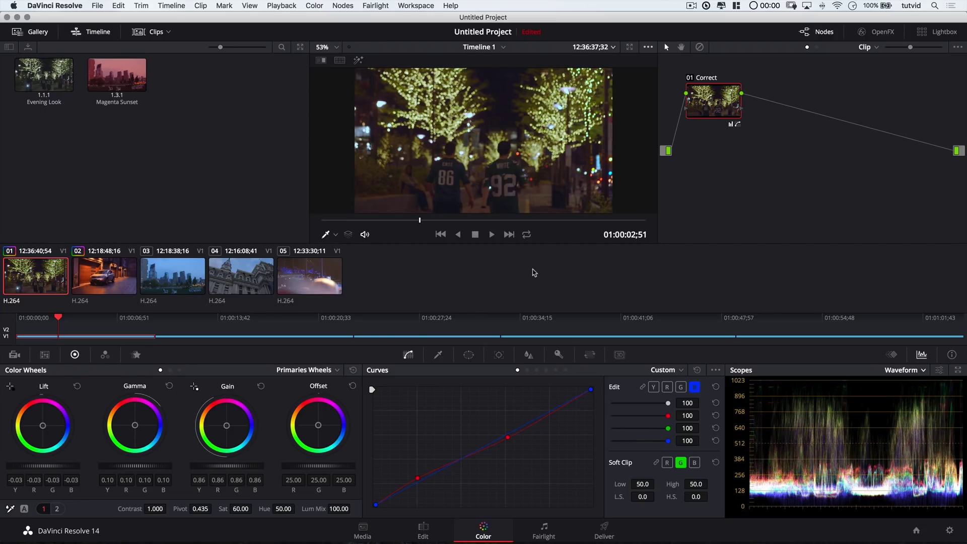
pyautogui.press('super+z')
# Return curve editing to the luminance channel, and compare the image with node 01 disabled and enabled.
pyautogui.click(654, 387)
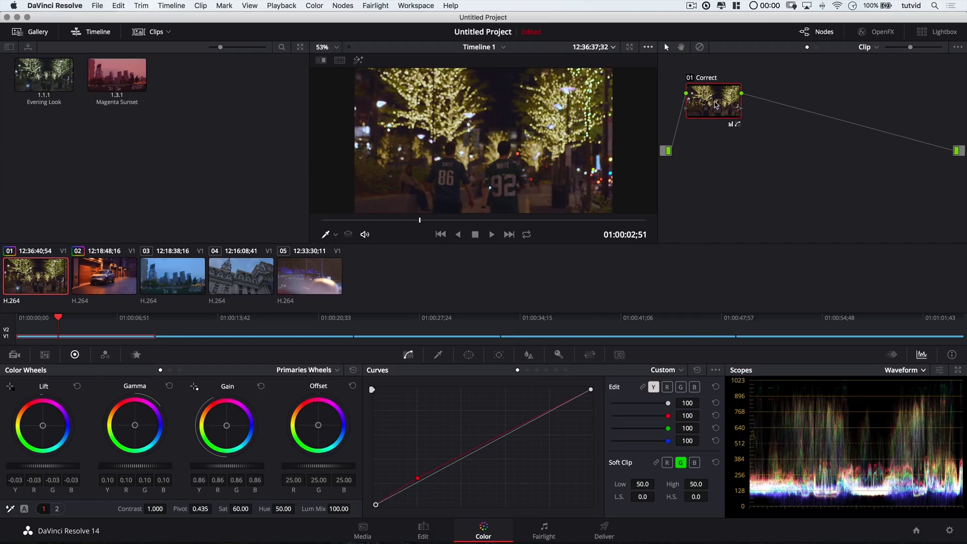
pyautogui.press('super+d')
pyautogui.press('super+d')
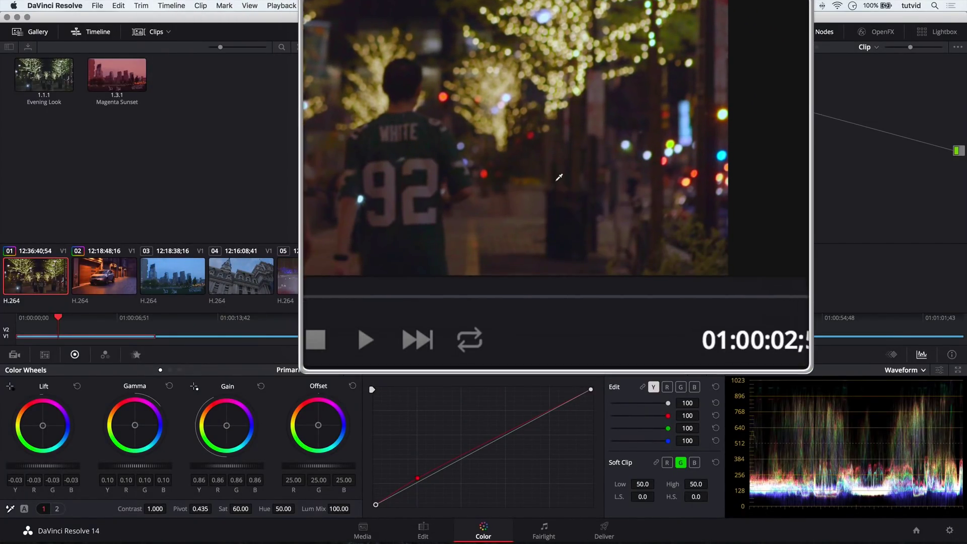
# On the Hue Vs Sat curve, isolate the greens with bounding points and lower their saturation to about 0.55.
pyautogui.click(527, 370)
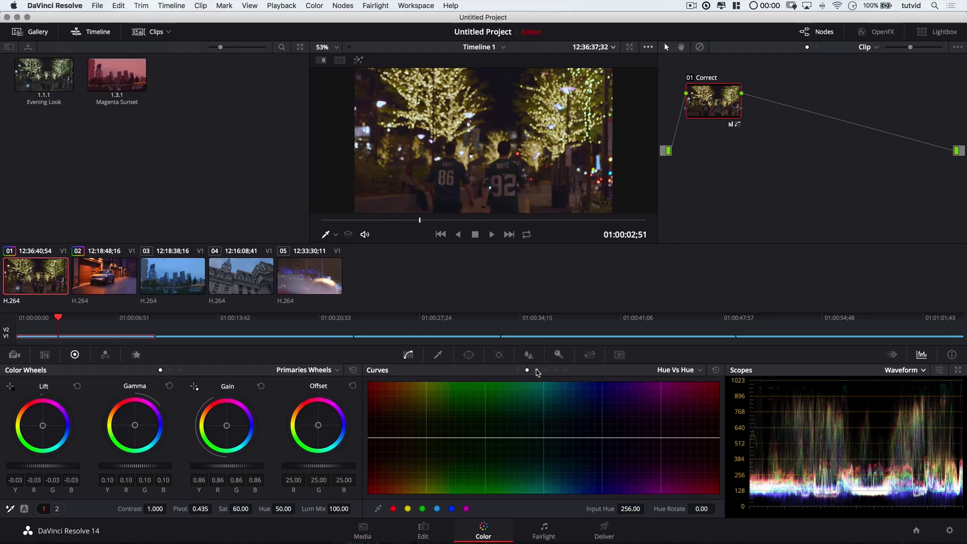
pyautogui.click(537, 370)
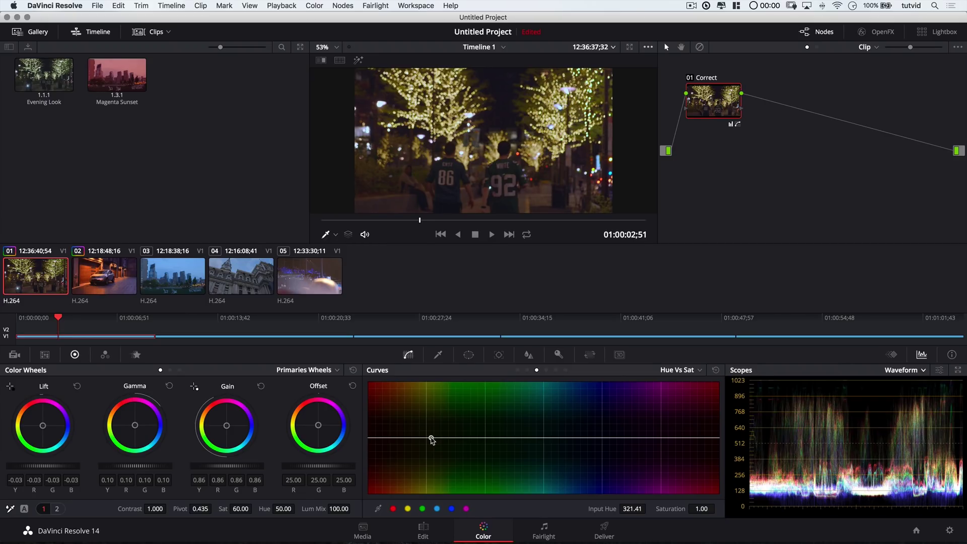
pyautogui.click(531, 438)
pyautogui.moveTo(479, 437); pyautogui.dragTo(479, 464)
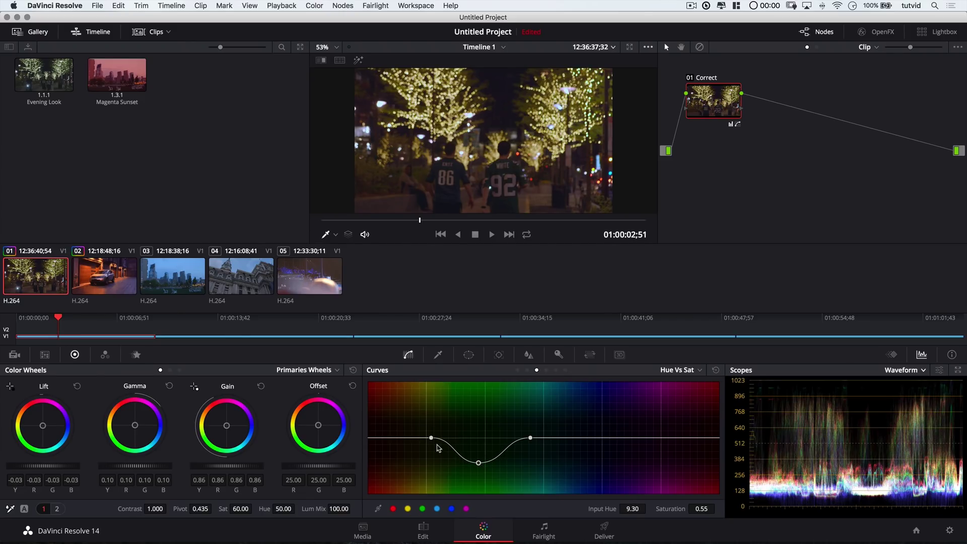
# Try moving the yellow-side bounding point outward on the Hue Vs Sat curve, and undo all edits on that curve.
pyautogui.moveTo(431, 442); pyautogui.dragTo(413, 441)
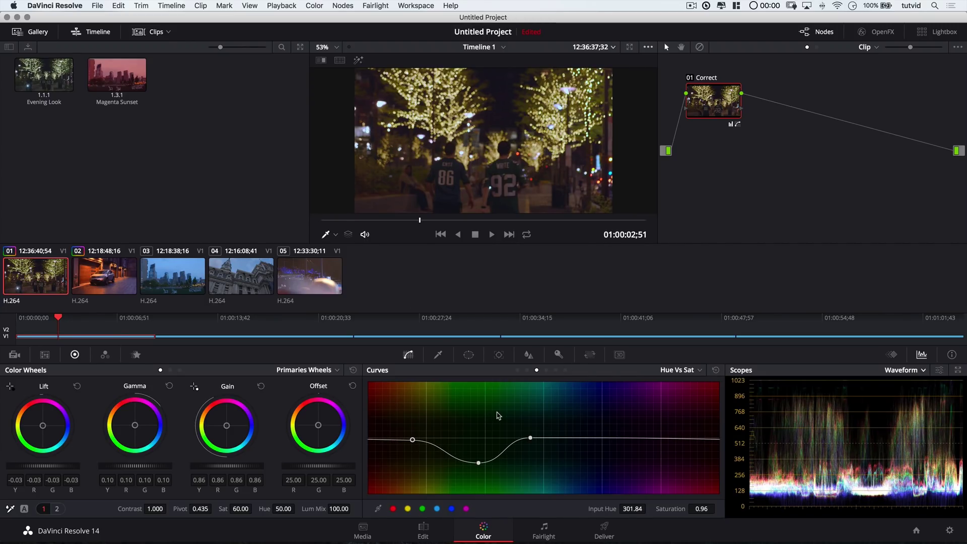
pyautogui.press('super+z')
pyautogui.press('super+z')
pyautogui.press('super+z')
pyautogui.press('super+z')
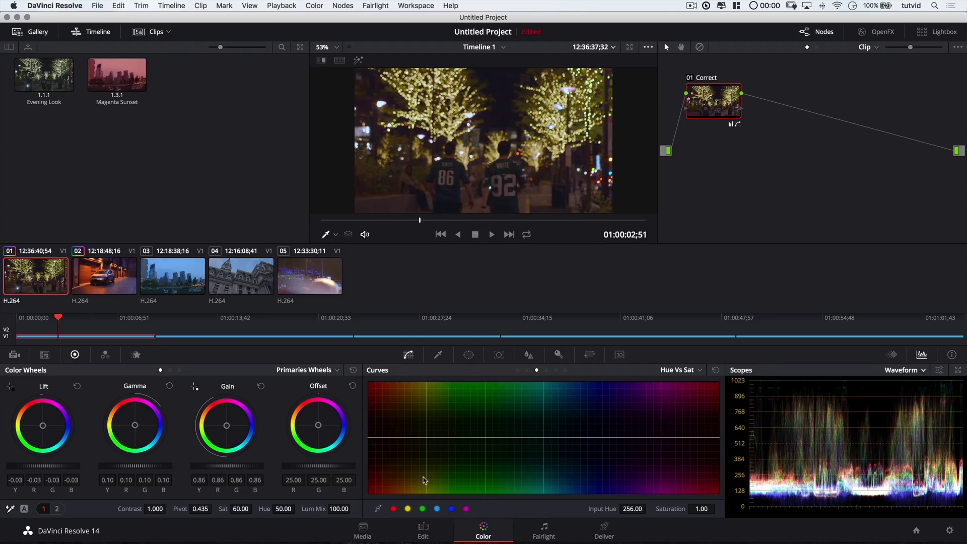
# Isolate the greens on the Hue Vs Sat curve, lower their saturation to 0.34, and extend the reduction into the yellows at 0.51.
pyautogui.click(423, 509)
pyautogui.moveTo(484, 439); pyautogui.dragTo(483, 475)
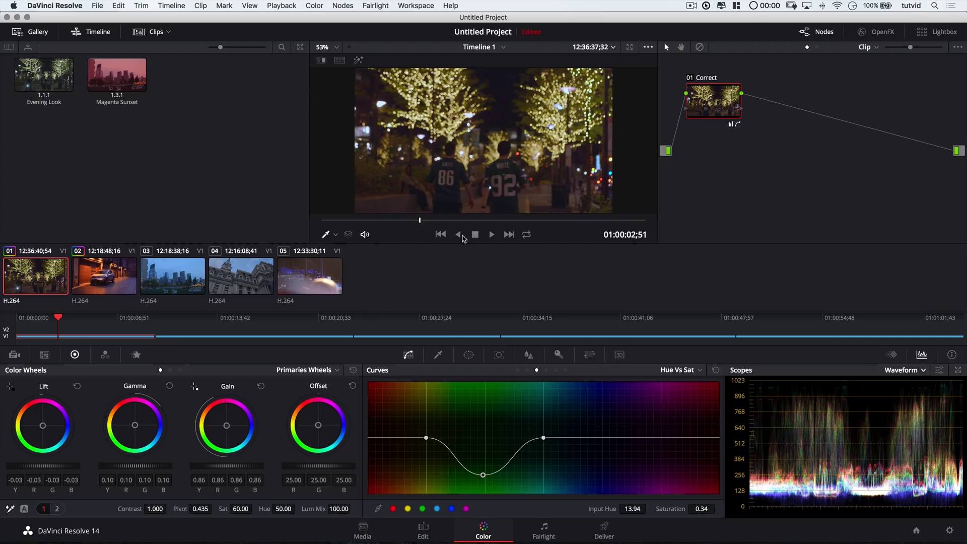
pyautogui.moveTo(427, 439); pyautogui.dragTo(375, 440)
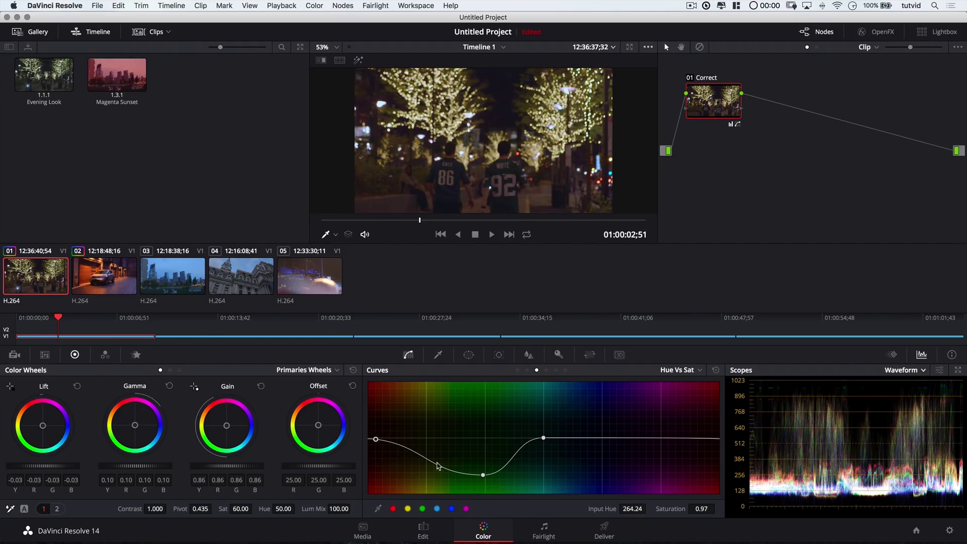
pyautogui.moveTo(436, 465); pyautogui.dragTo(425, 466)
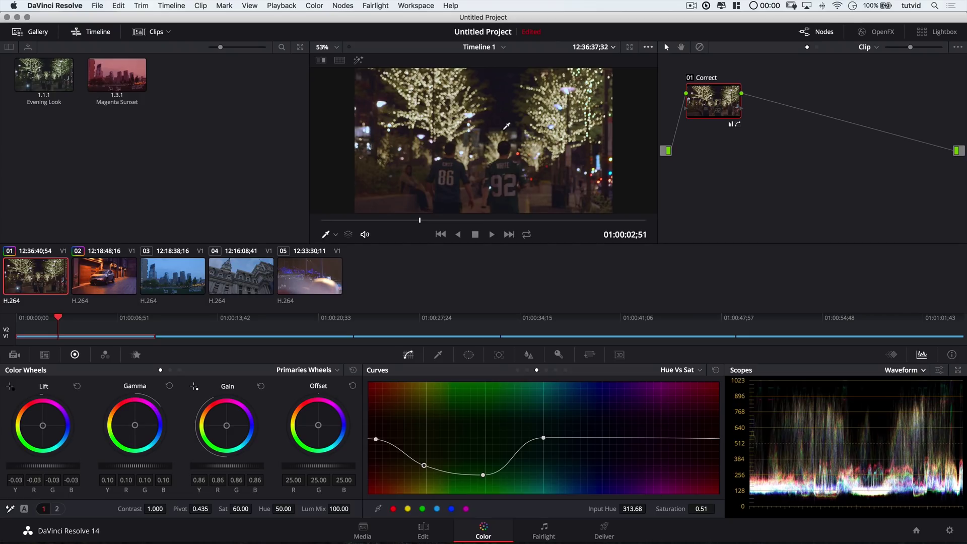
pyautogui.moveTo(724, 114); pyautogui.dragTo(723, 113)
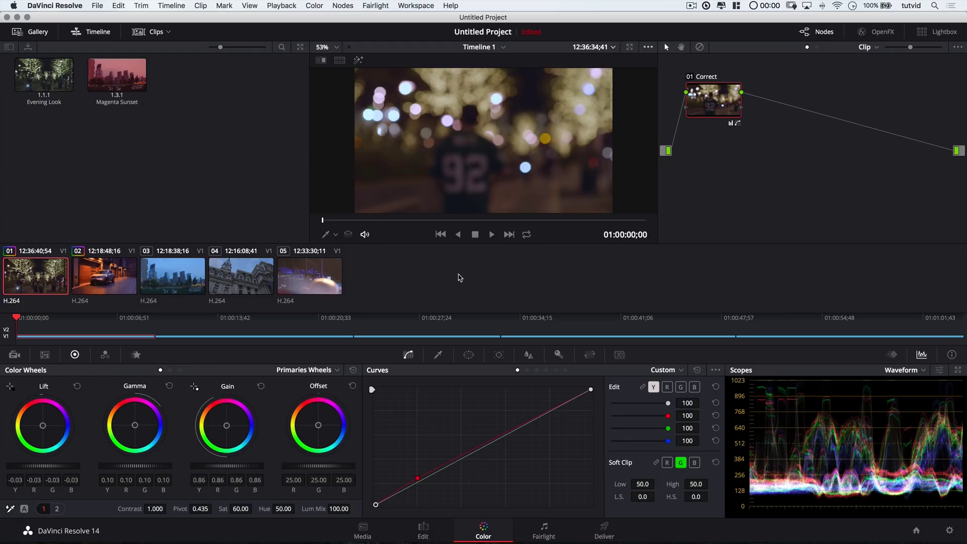
# Try the DCI-P3 Kodak 2383 D55 film look 3D LUT on the Correct node at 01:00:04;48, and undo it.
pyautogui.moveTo(442, 221); pyautogui.dragTo(486, 222)
pyautogui.rightClick(719, 103)
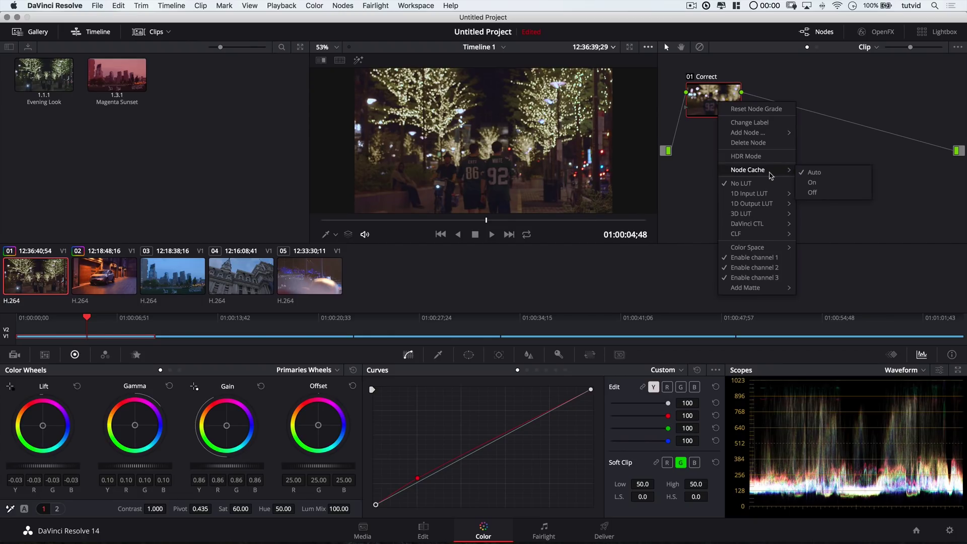
pyautogui.moveTo(763, 215)
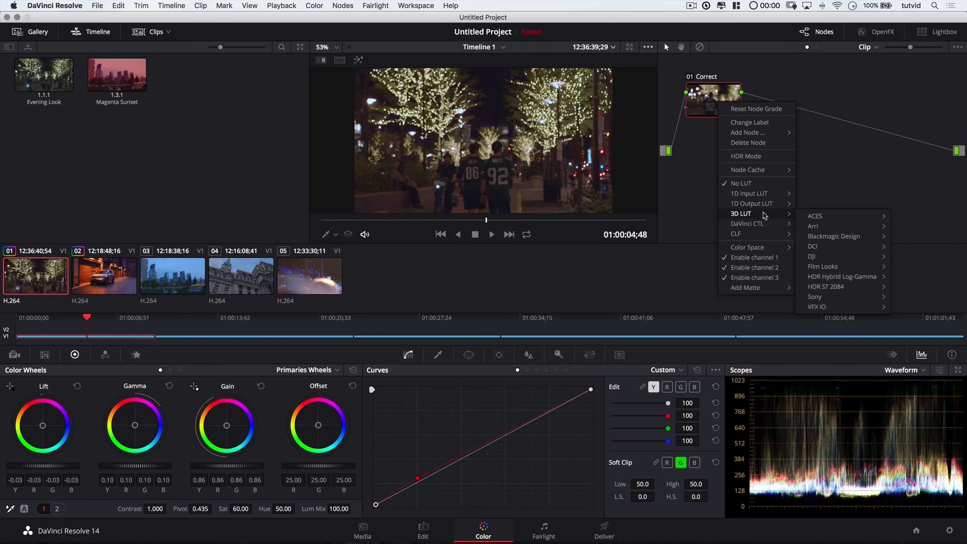
pyautogui.moveTo(829, 268)
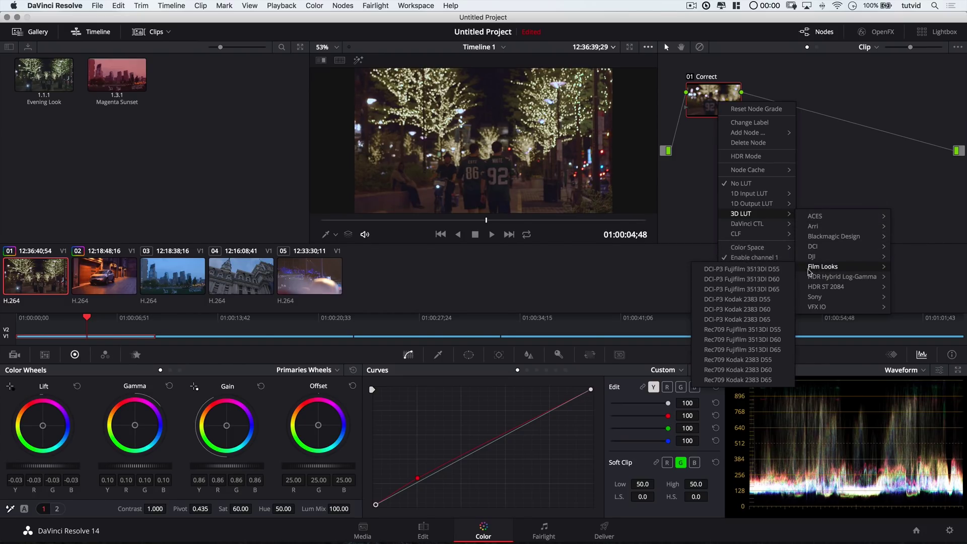
pyautogui.click(747, 300)
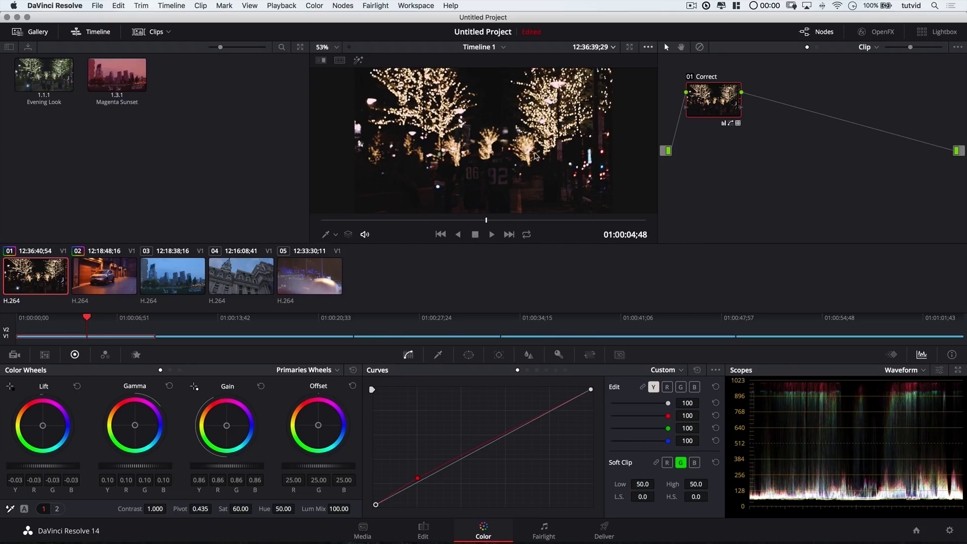
pyautogui.press('super+z')
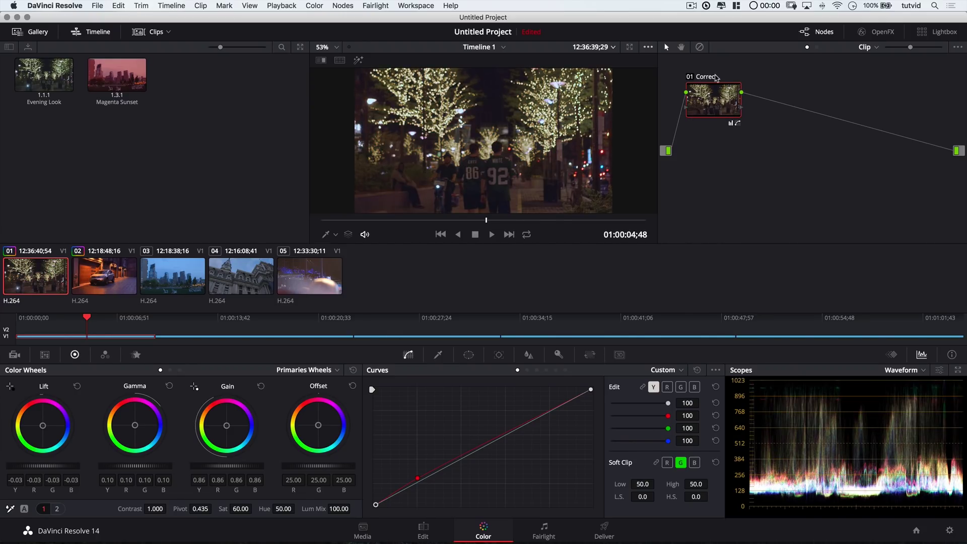
# Add a serial node 02 after the Correct node and apply the DCI-P3 Kodak 2383 D55 film look 3D LUT to it.
pyautogui.hotkey('alt', 's')
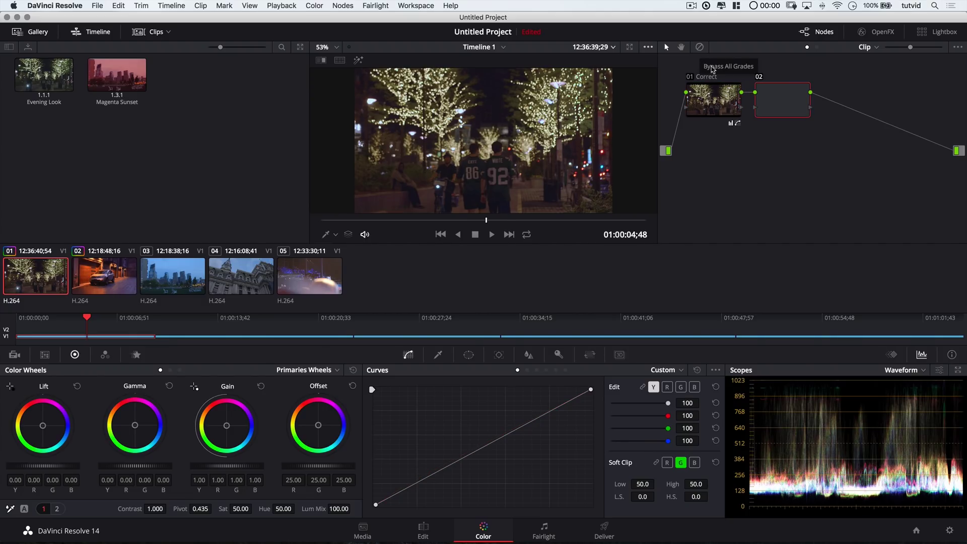
pyautogui.rightClick(782, 102)
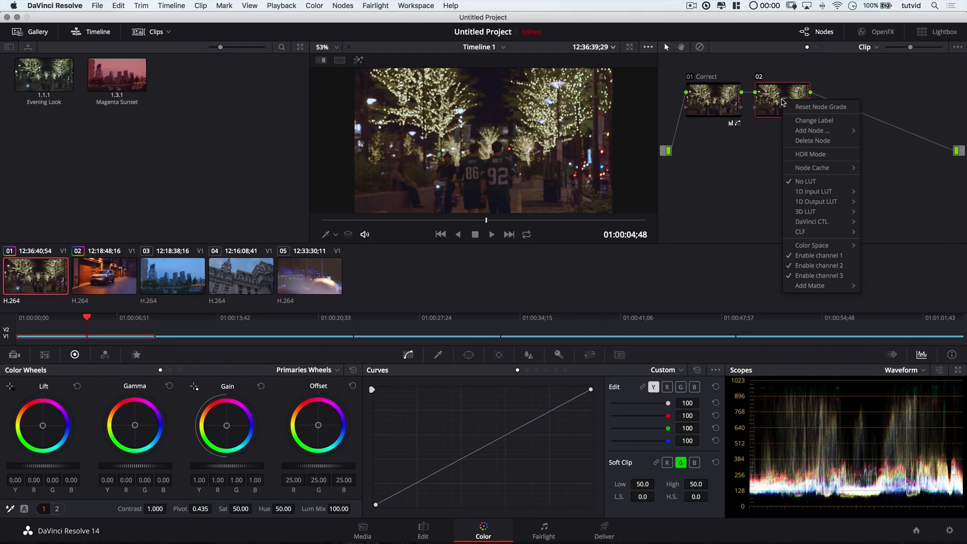
pyautogui.moveTo(820, 214)
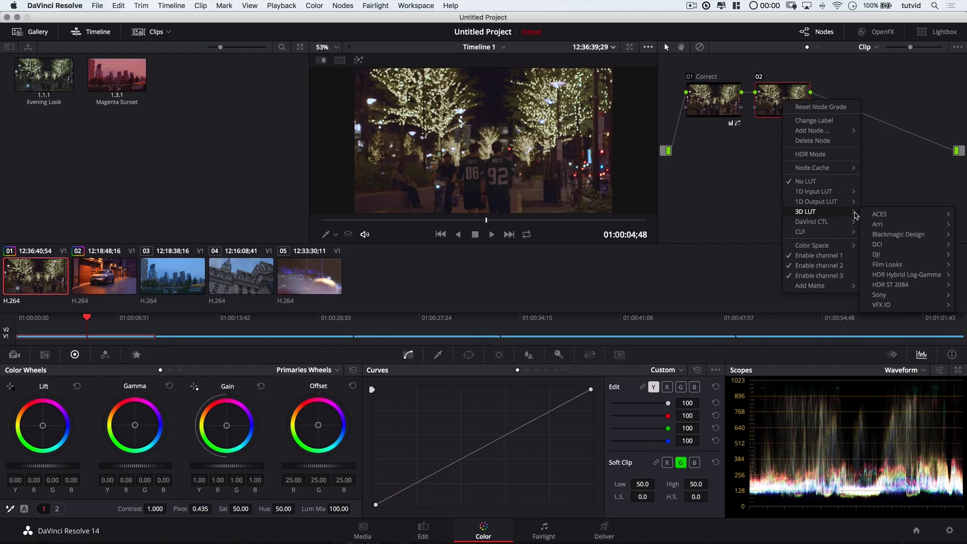
pyautogui.moveTo(906, 274)
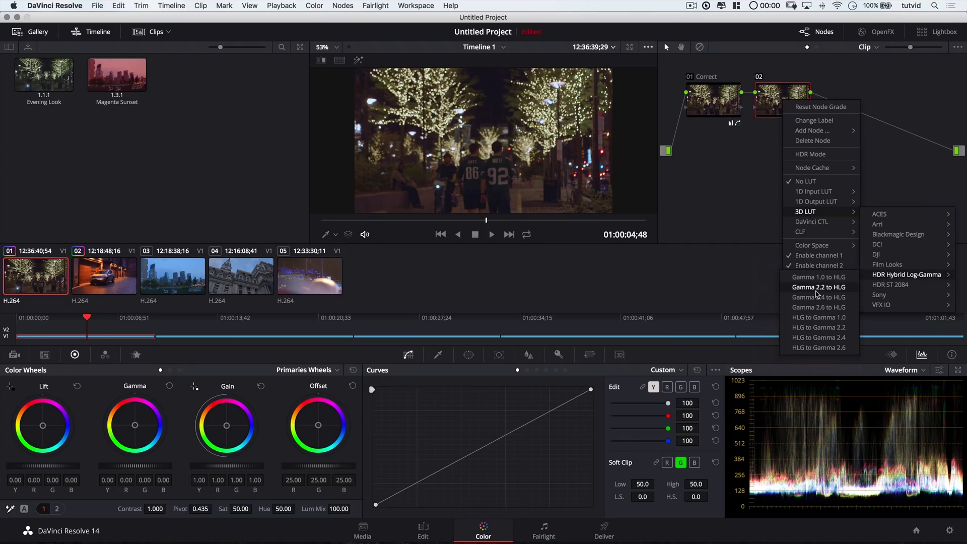
pyautogui.moveTo(879, 264)
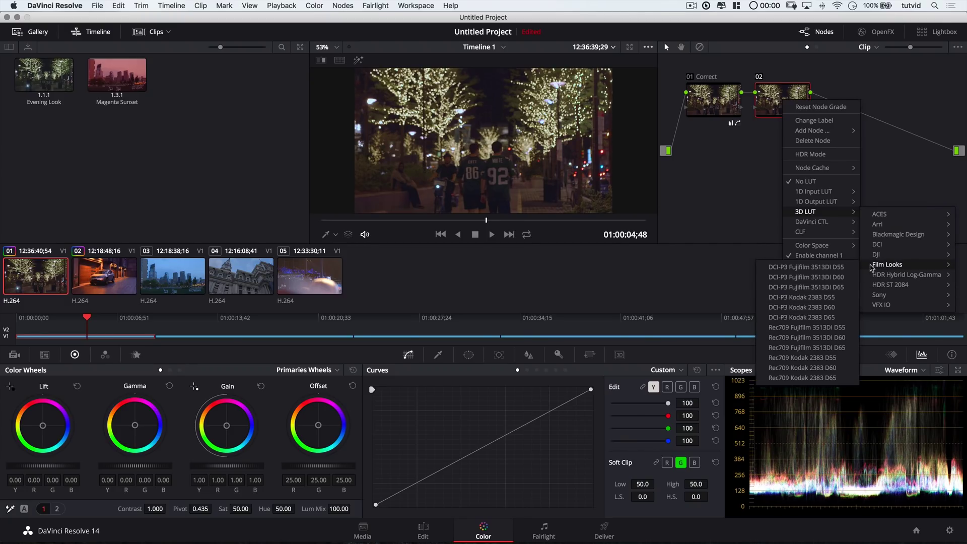
pyautogui.click(820, 300)
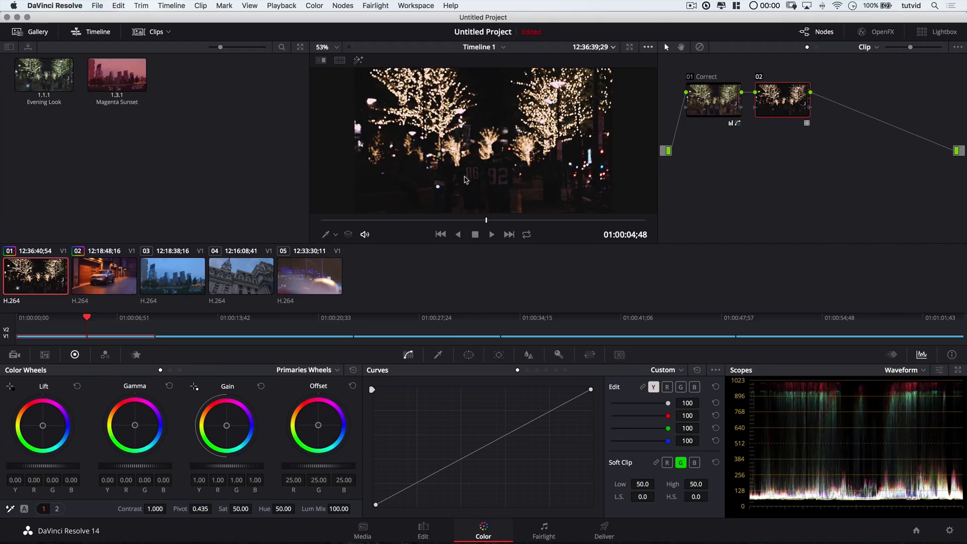
# Lift the black point and midtones of the Correct node's luminance curve to brighten the image under the LUT.
pyautogui.click(713, 99)
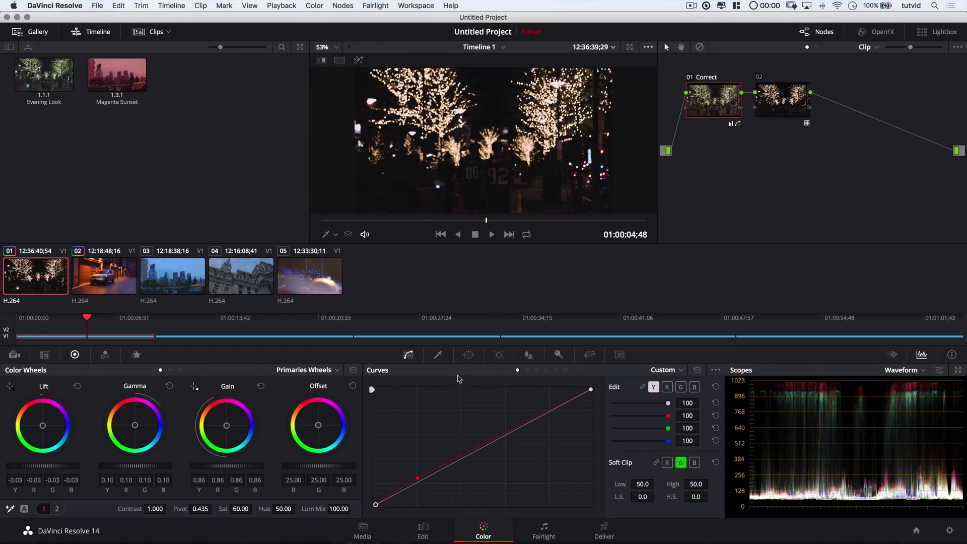
pyautogui.moveTo(375, 506); pyautogui.dragTo(376, 487)
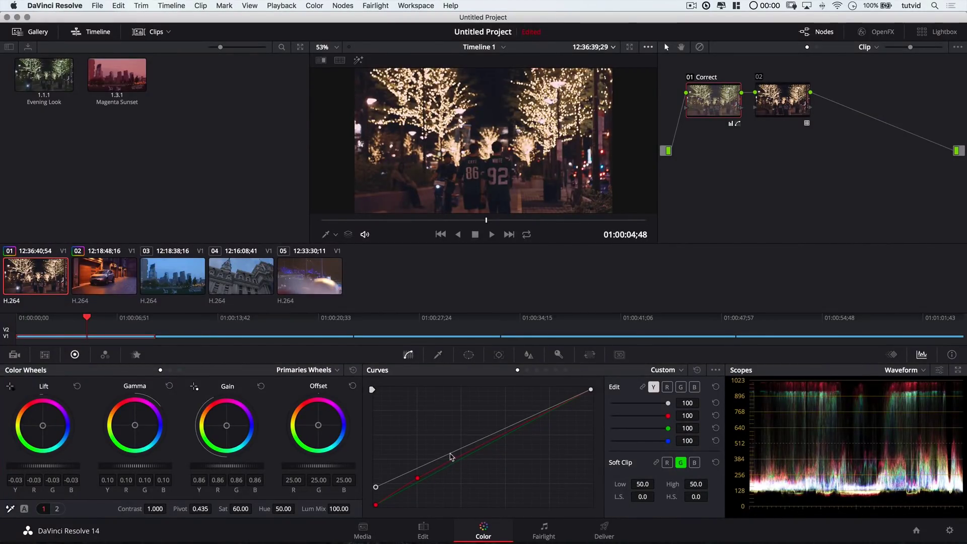
pyautogui.moveTo(453, 451); pyautogui.dragTo(454, 445)
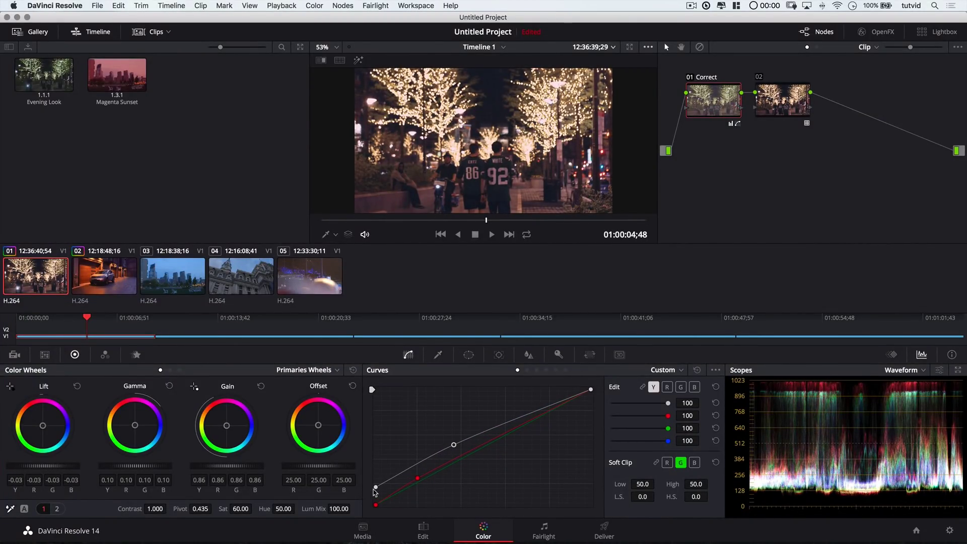
pyautogui.moveTo(376, 488); pyautogui.dragTo(376, 494)
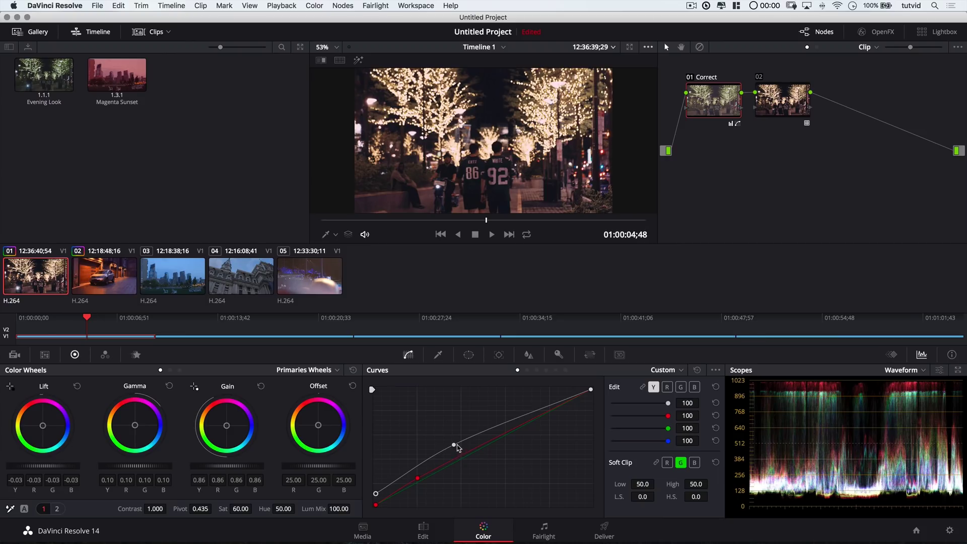
pyautogui.moveTo(454, 446); pyautogui.dragTo(456, 446)
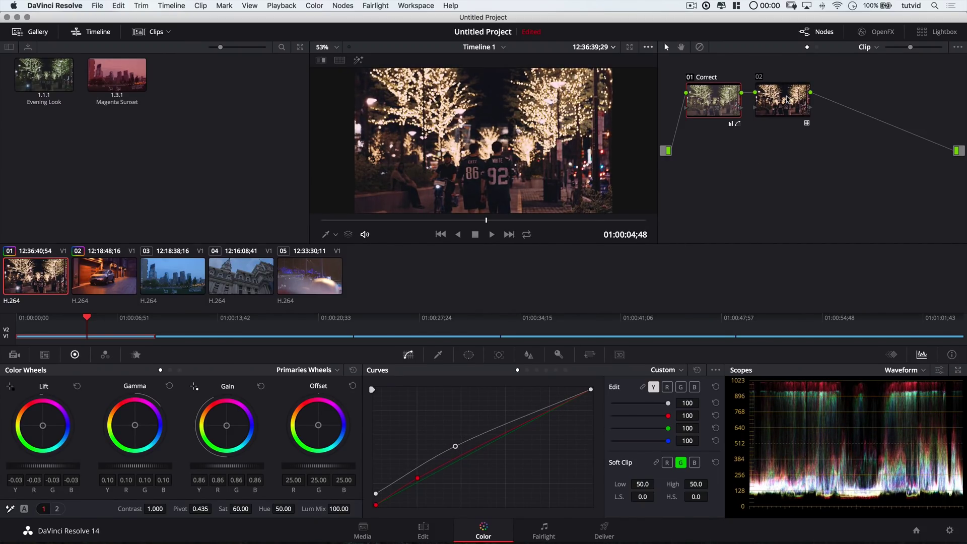
# Compare the image with node 02 disabled and enabled, and check the look at 01:00:06;02 in the clip.
pyautogui.click(767, 95)
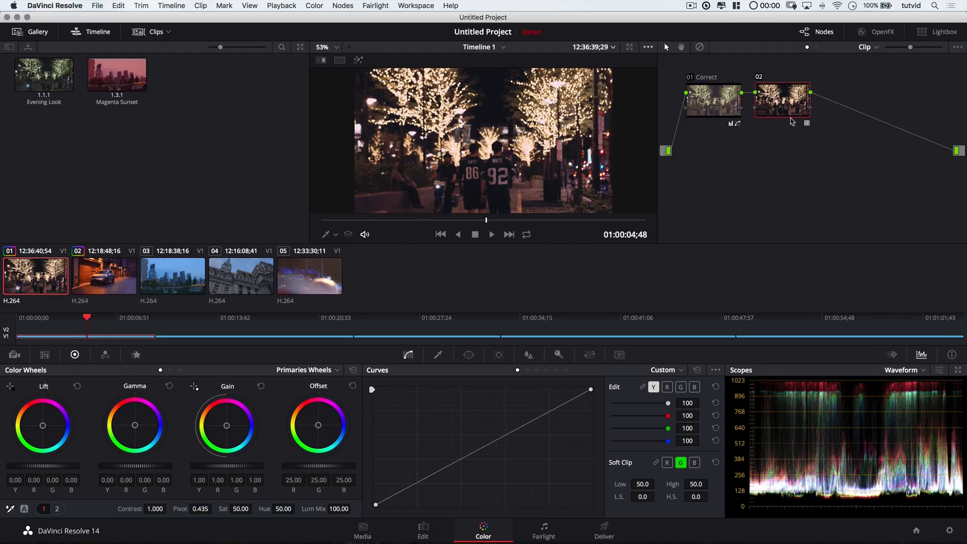
pyautogui.hotkey('ctrl', 'd')
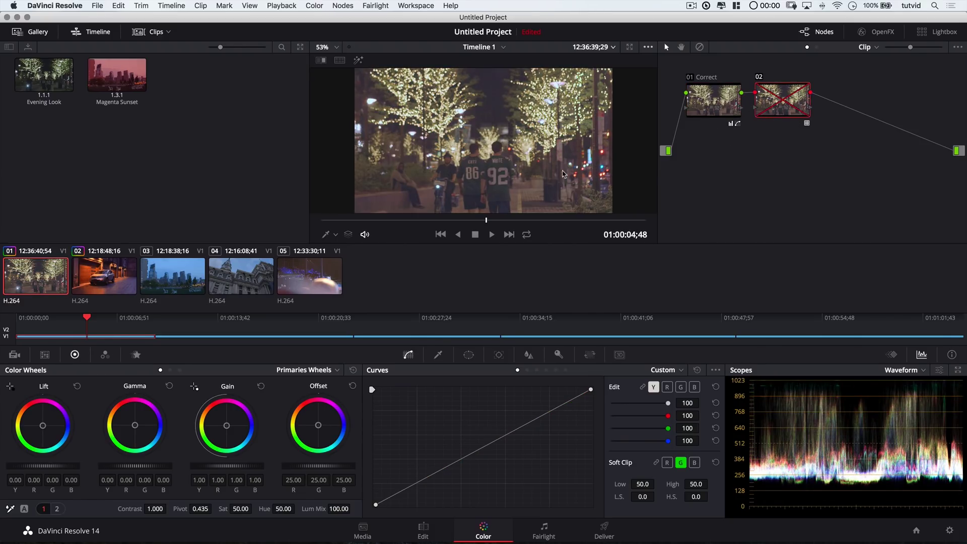
pyautogui.hotkey('ctrl', 'd')
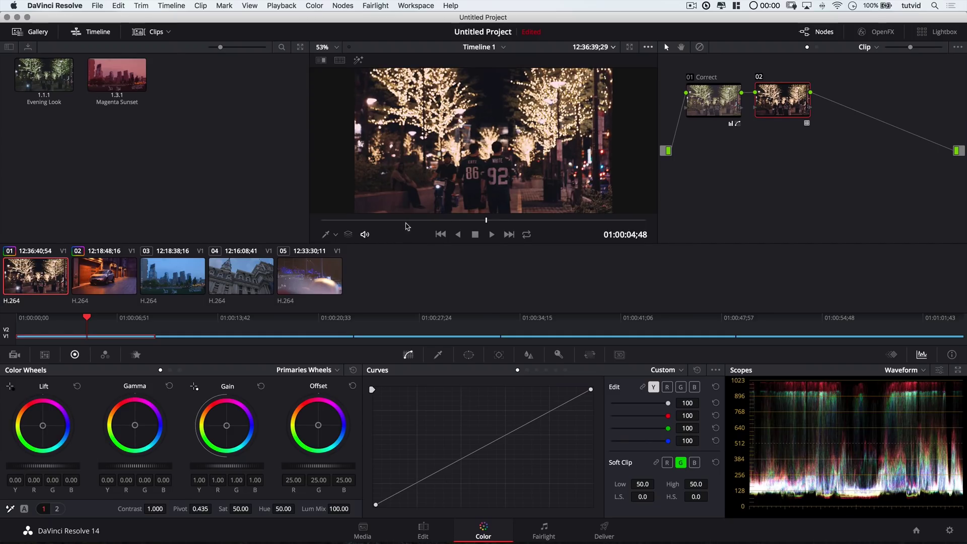
pyautogui.moveTo(408, 222); pyautogui.dragTo(529, 222)
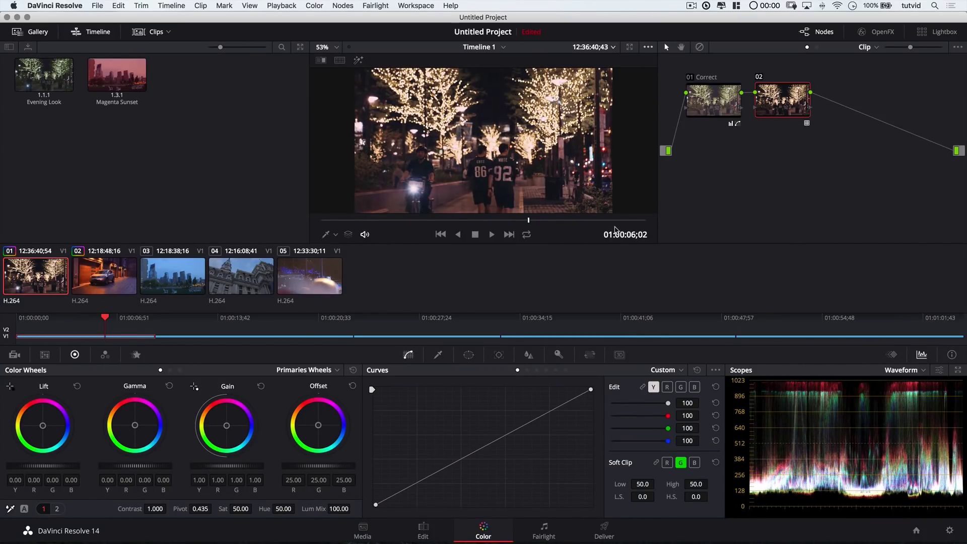
# Undo the luminance curve edits on the Correct node and delete LUT node 02.
pyautogui.press('super+z')
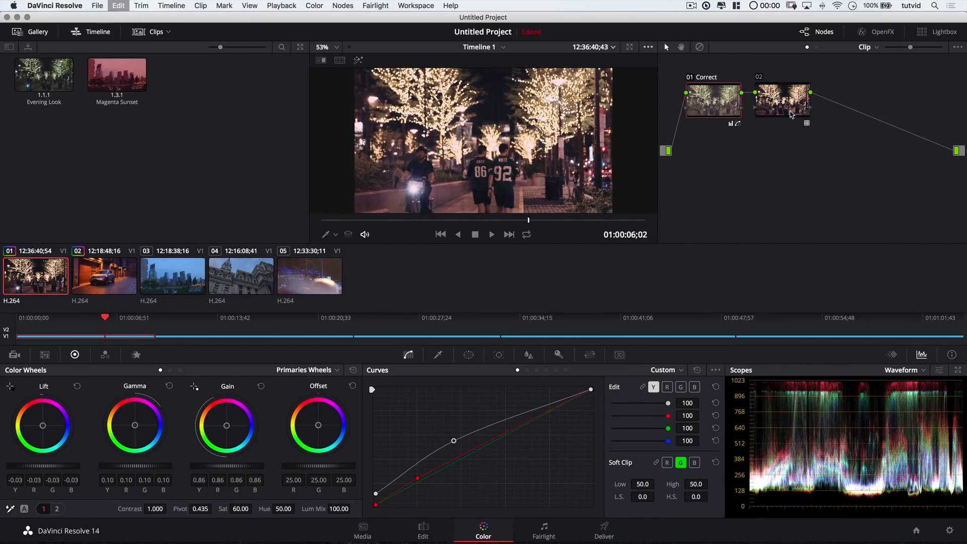
pyautogui.press('super+z')
pyautogui.click(787, 95)
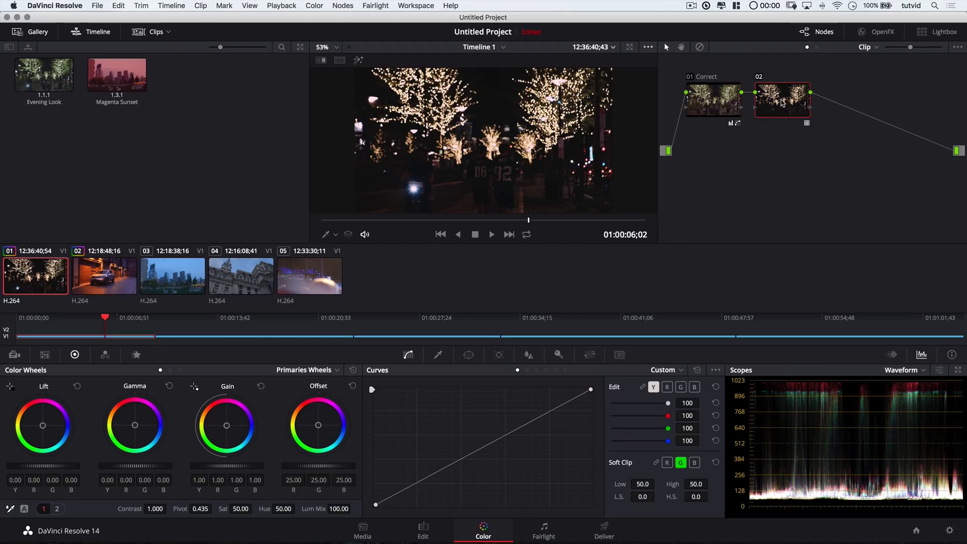
pyautogui.press('super+shift+z')
pyautogui.press('Delete')
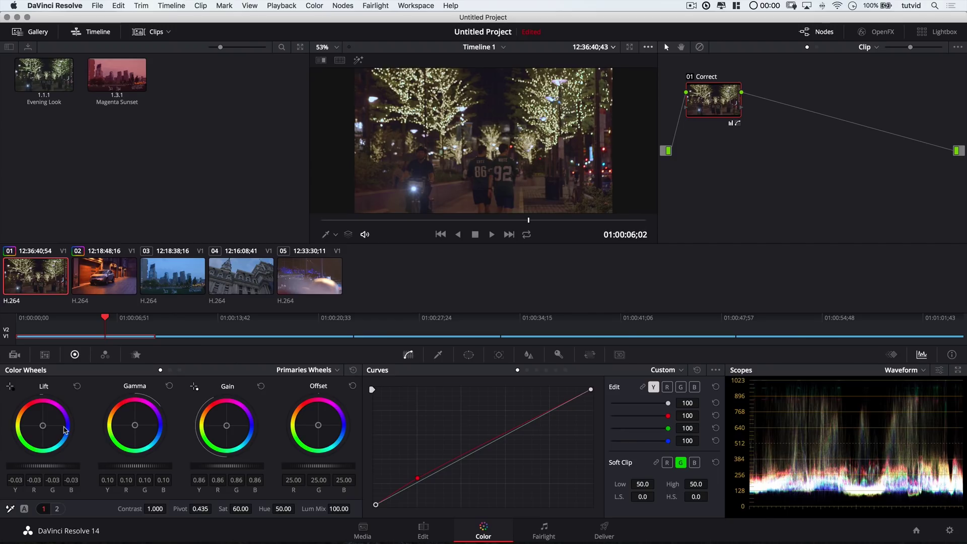
# Switch the scope to Parade and shift the Gain balance toward red, to red 0.94, green 0.84 and blue 0.81.
pyautogui.click(902, 372)
pyautogui.click(909, 387)
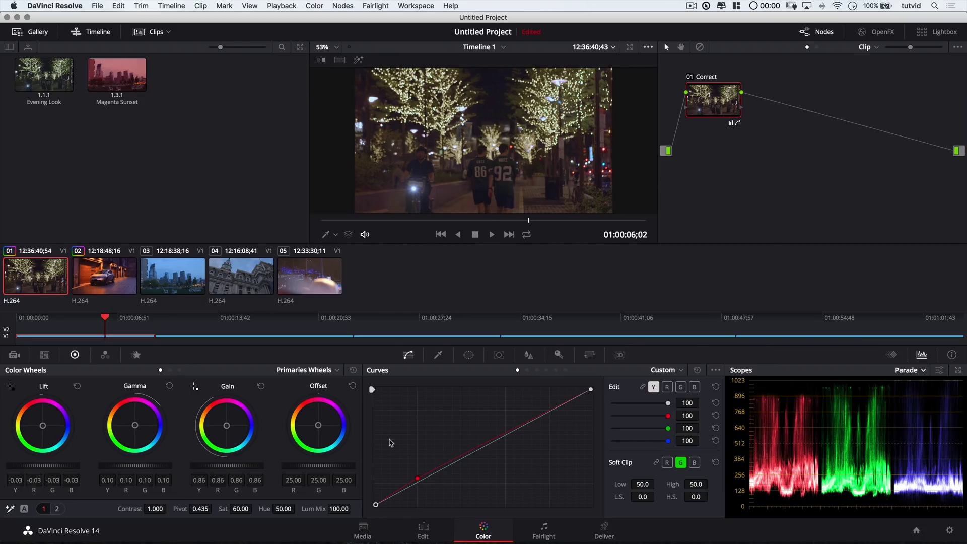
pyautogui.moveTo(227, 427); pyautogui.dragTo(226, 424)
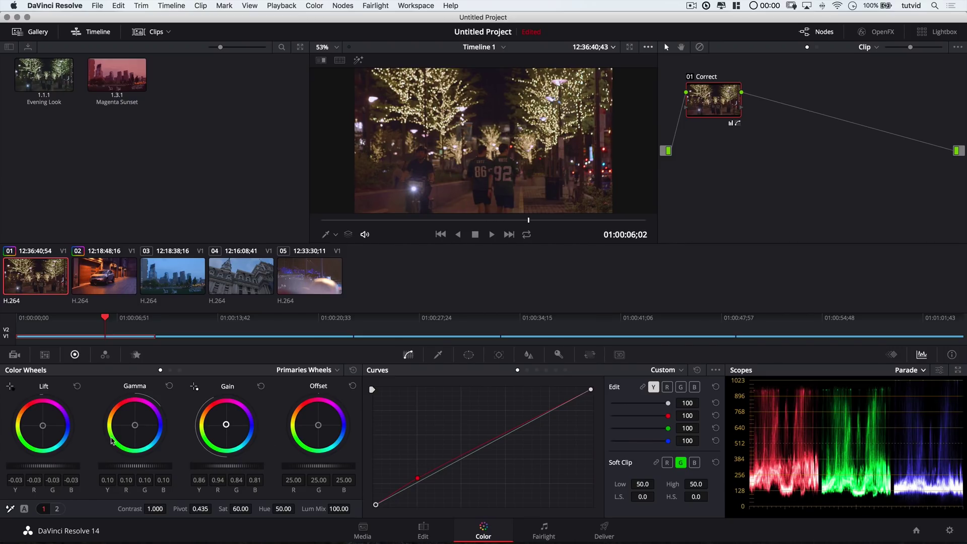
# Balance the channels with Gain at 0.92, 0.87, 0.61, Gamma at 0.08, 0.10, 0.10, and Lift at -0.04, -0.03, 0.00 for RGB.
pyautogui.moveTo(44, 427); pyautogui.dragTo(45, 426)
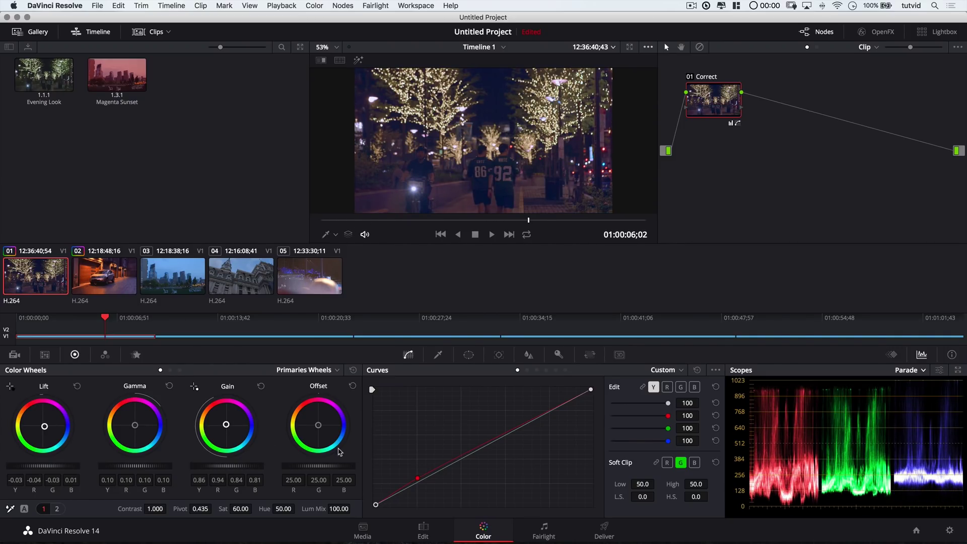
pyautogui.moveTo(227, 425); pyautogui.dragTo(224, 424)
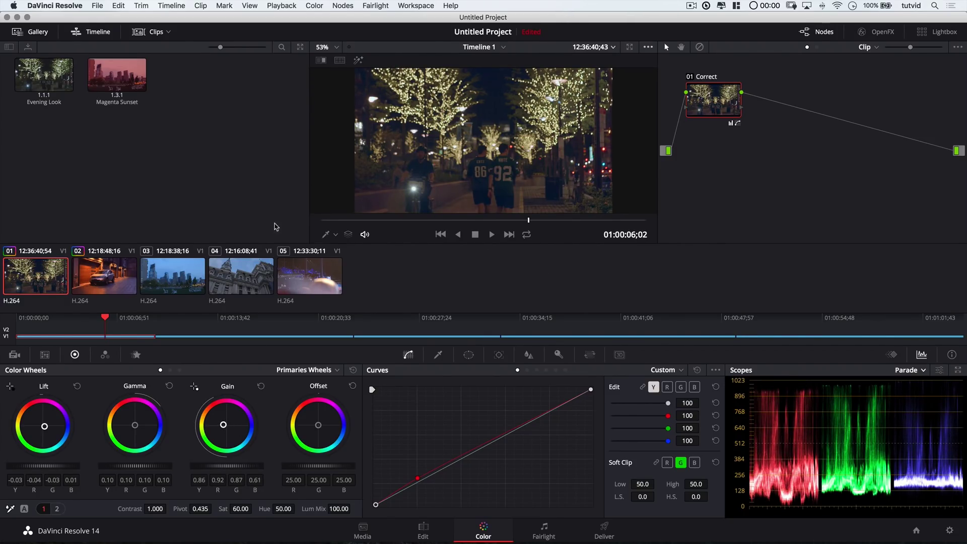
pyautogui.moveTo(135, 427); pyautogui.dragTo(135, 427)
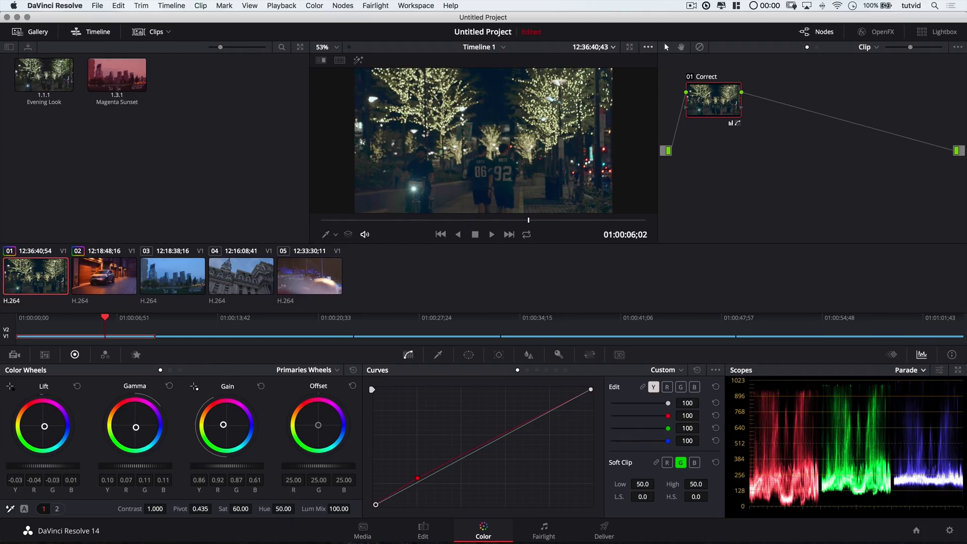
pyautogui.moveTo(46, 428); pyautogui.dragTo(45, 427)
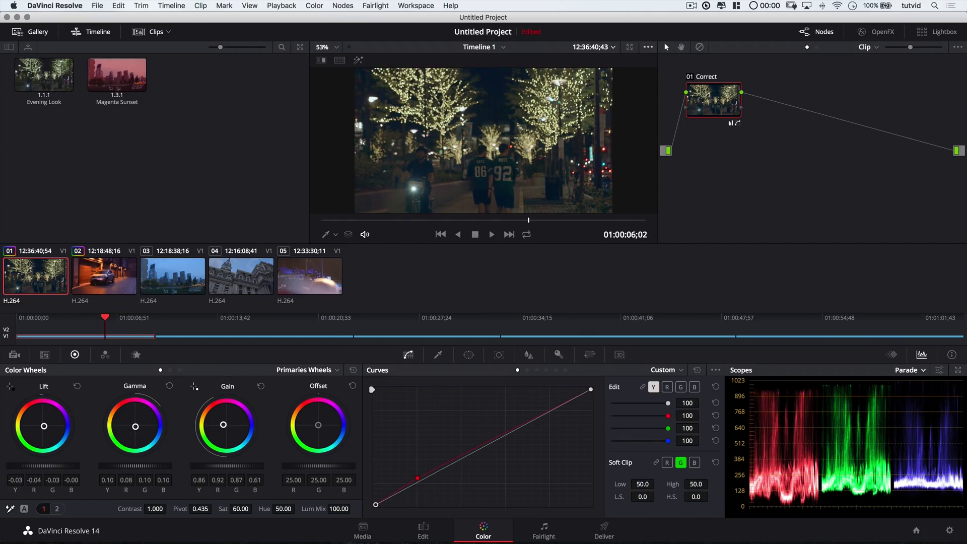
# Reset the Gain wheel and rebalance it toward orange, to red 1.06, green 1.02 and blue 0.68.
pyautogui.click(261, 387)
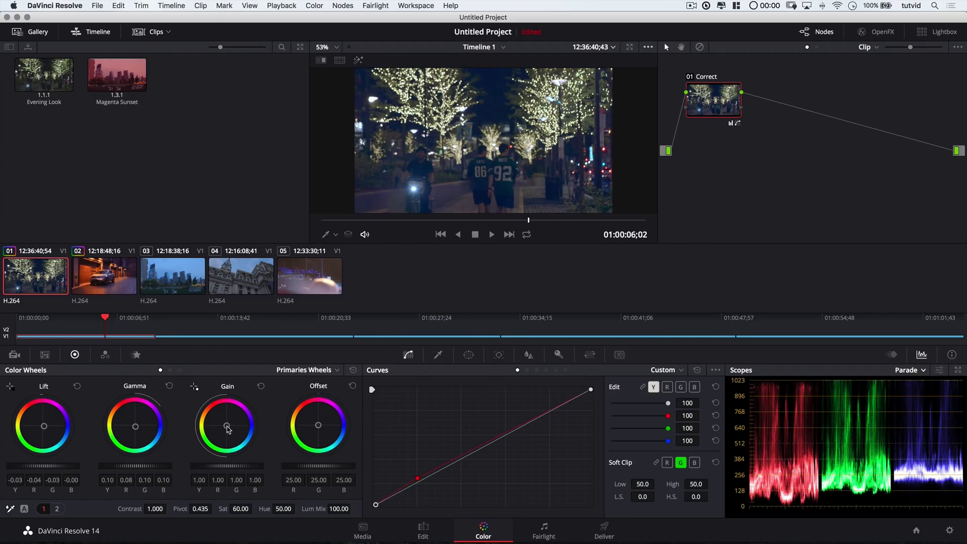
pyautogui.moveTo(228, 426); pyautogui.dragTo(222, 425)
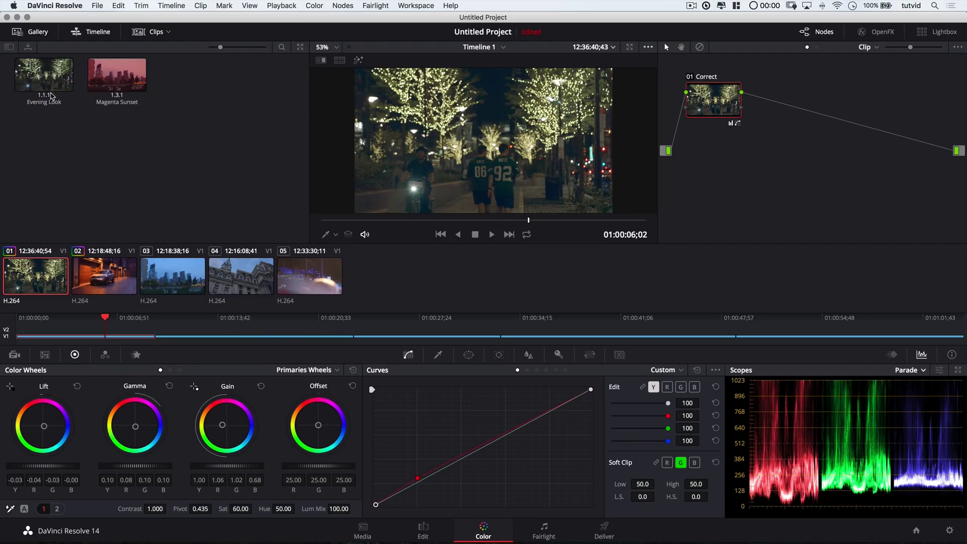
# Grab a still of the graded night clip into the gallery and label it "Nighttime".
pyautogui.rightClick(459, 133)
pyautogui.click(489, 141)
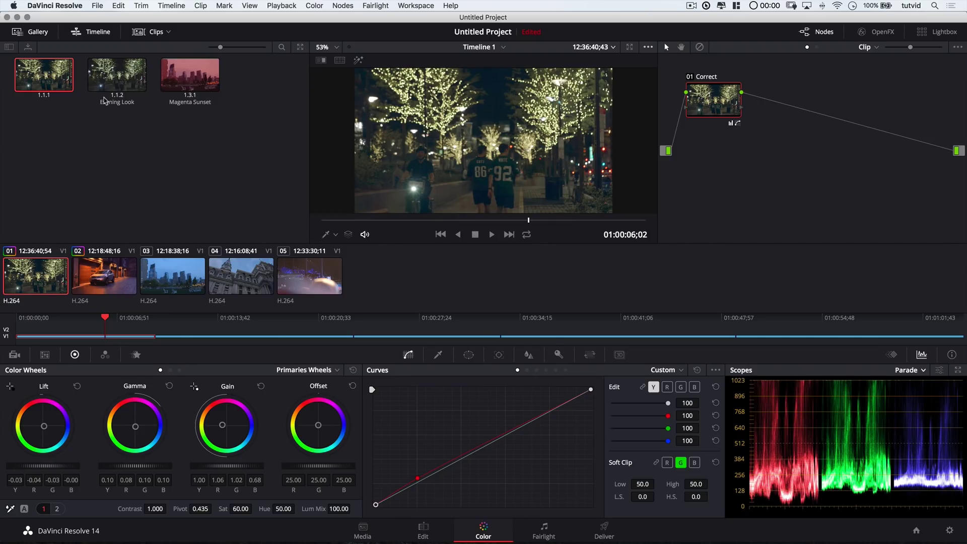
pyautogui.rightClick(37, 78)
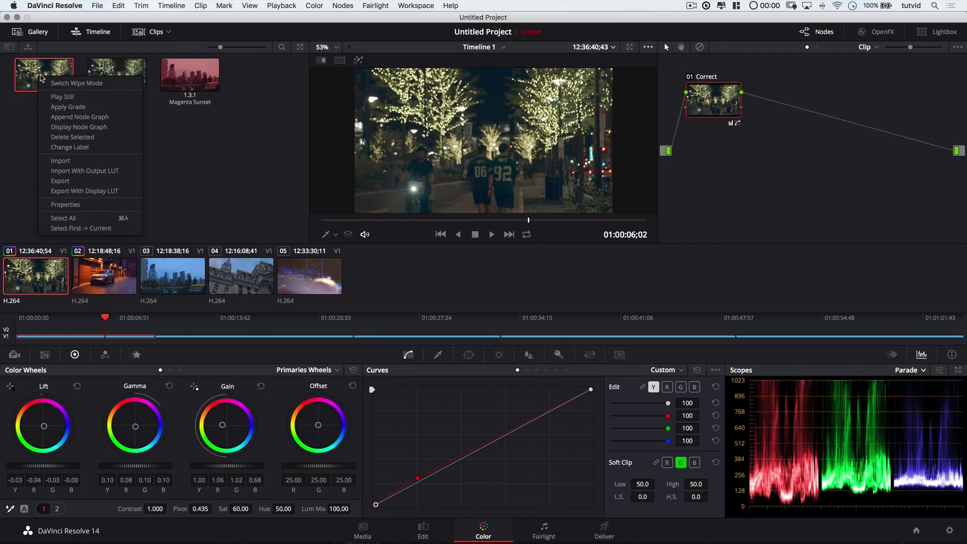
pyautogui.click(68, 147)
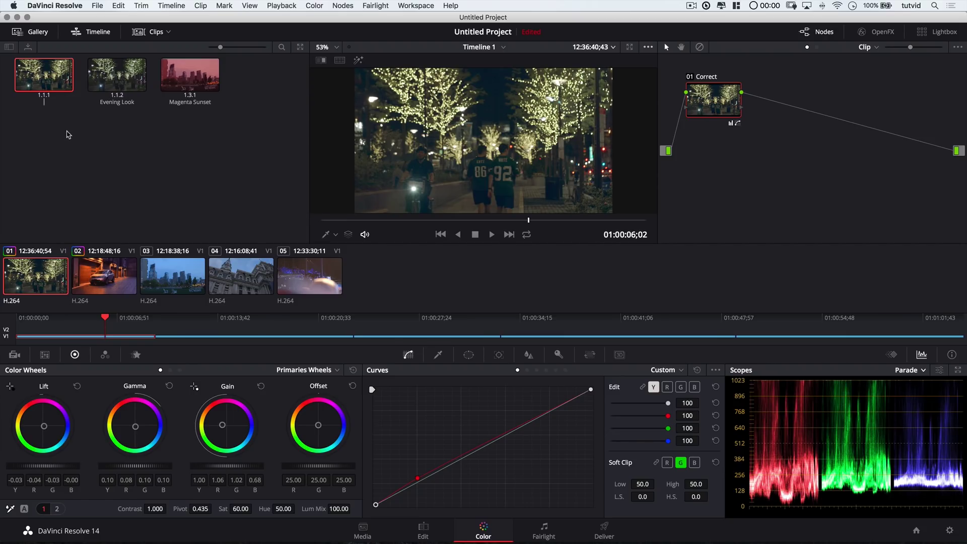
pyautogui.write('Nighttime')
pyautogui.press('Return')
# Try the grade of the Nighttime still on clip 04 of the building, and undo it.
pyautogui.click(246, 284)
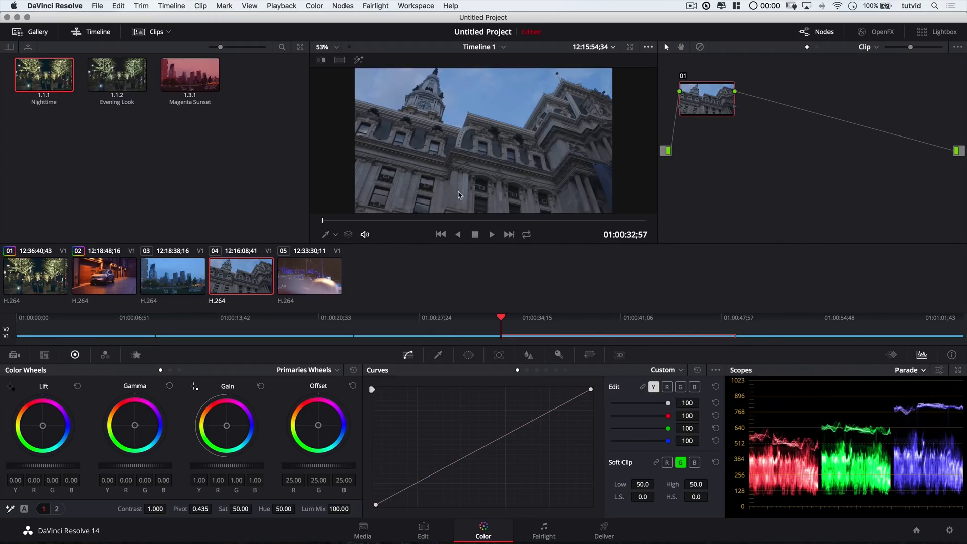
pyautogui.rightClick(34, 69)
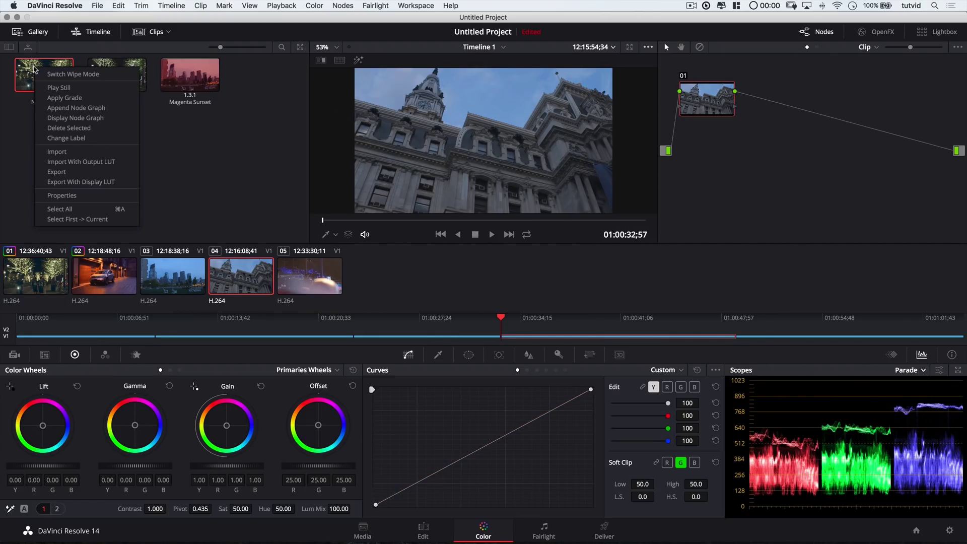
pyautogui.click(64, 98)
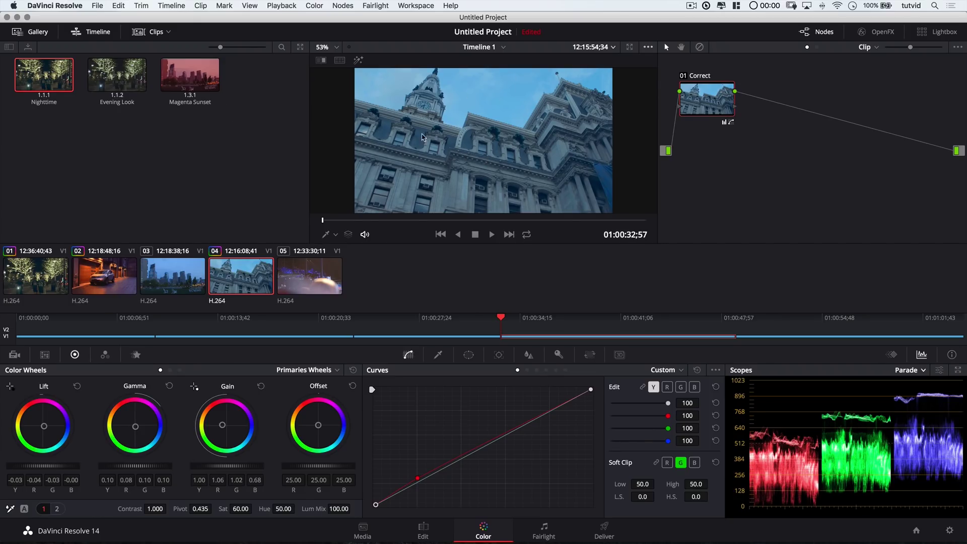
pyautogui.hotkey('ctrl', 'z')
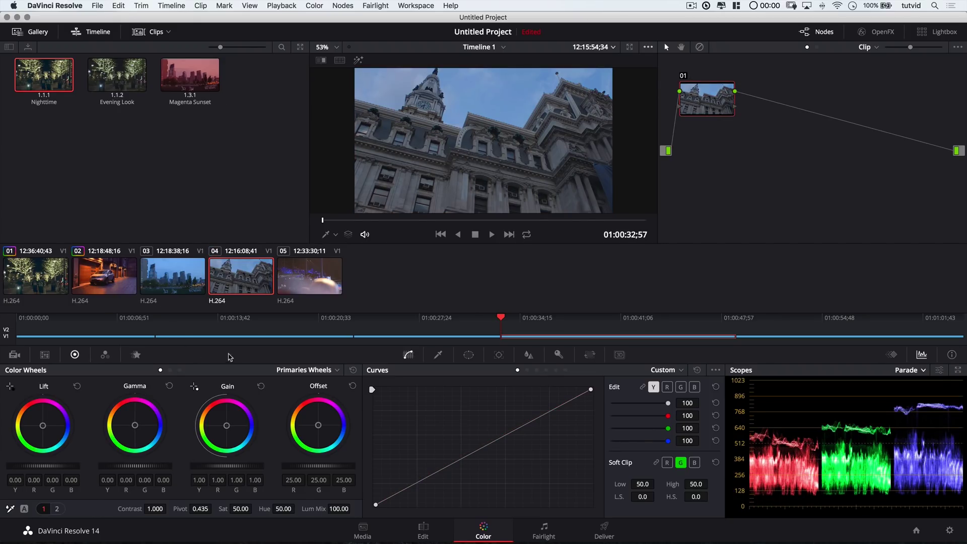
# Try the grade of the Magenta Sunset still on clip 04, and undo it.
pyautogui.click(182, 78)
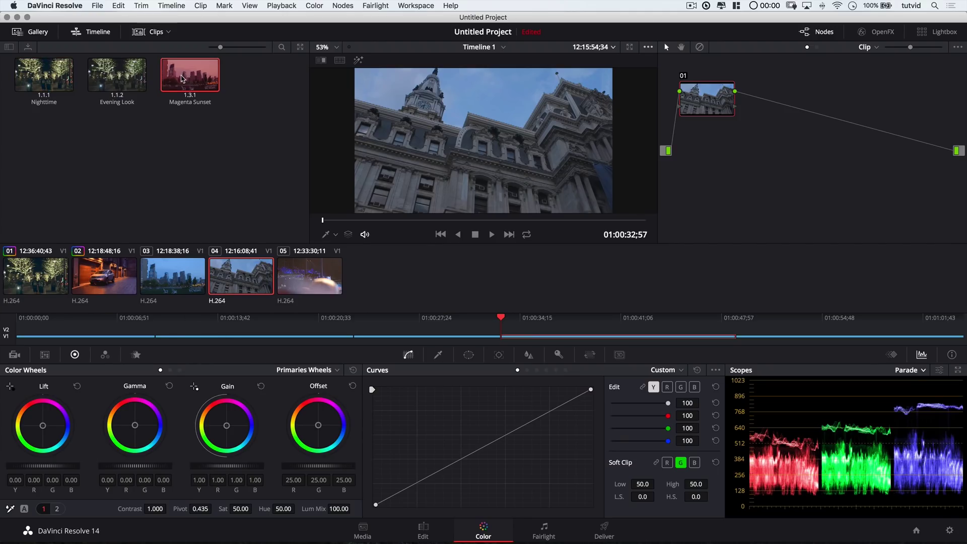
pyautogui.rightClick(202, 90)
pyautogui.click(224, 108)
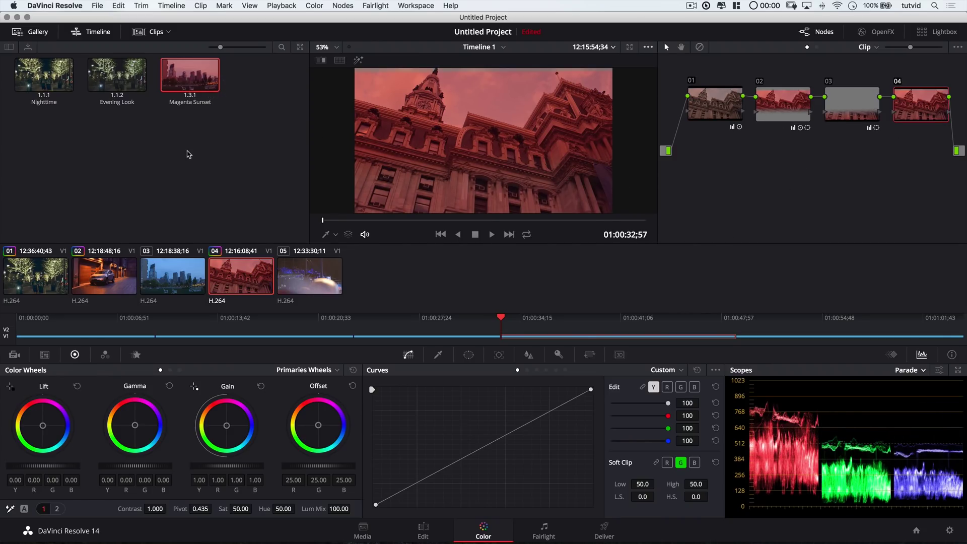
pyautogui.press('super+z')
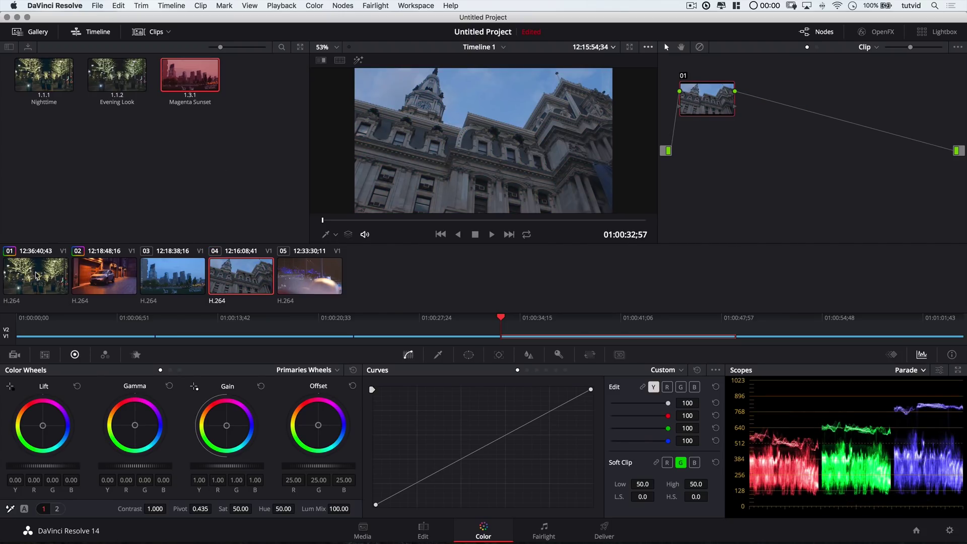
# Go to 01:00:05;48 in clip 01 and export its grade as a CUBE 3D LUT named "temp" on the Desktop.
pyautogui.click(35, 276)
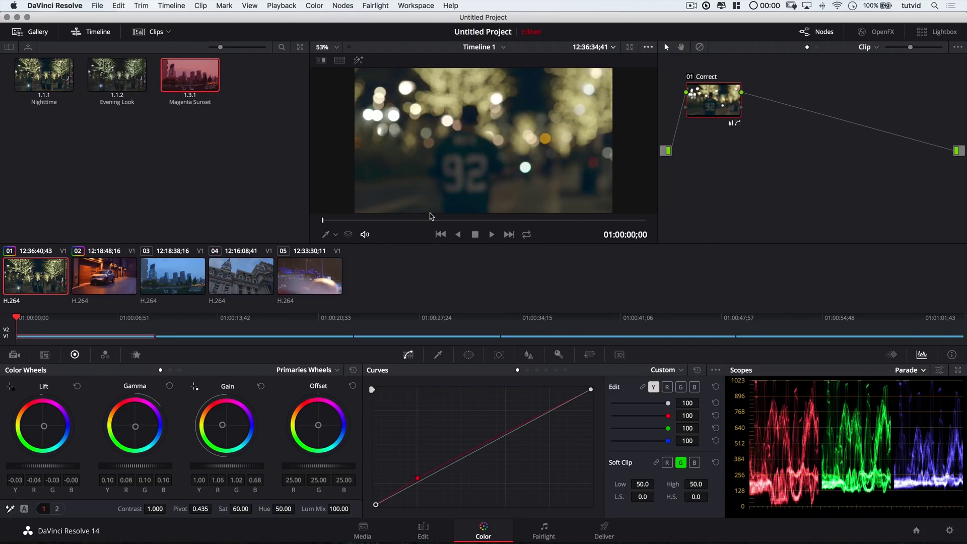
pyautogui.moveTo(430, 220); pyautogui.dragTo(521, 220)
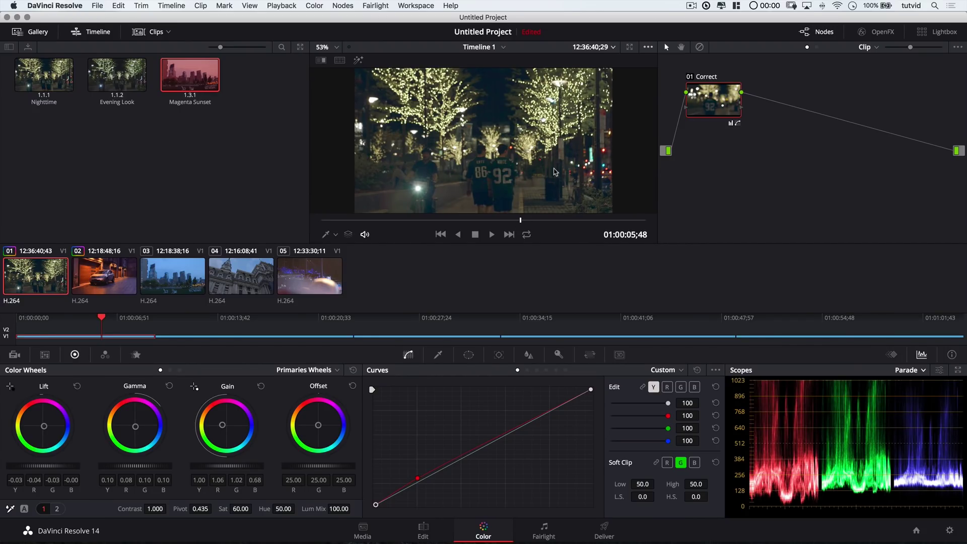
pyautogui.rightClick(33, 272)
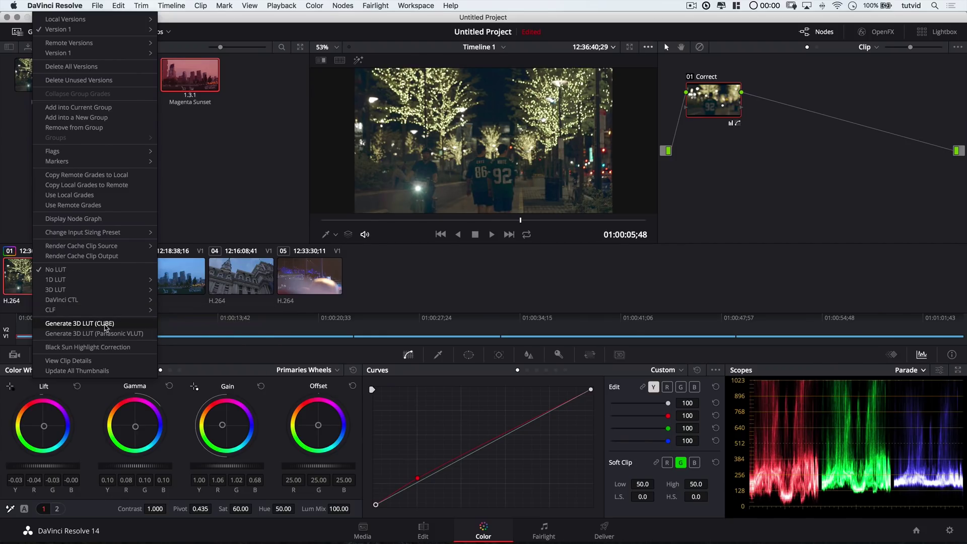
pyautogui.click(80, 323)
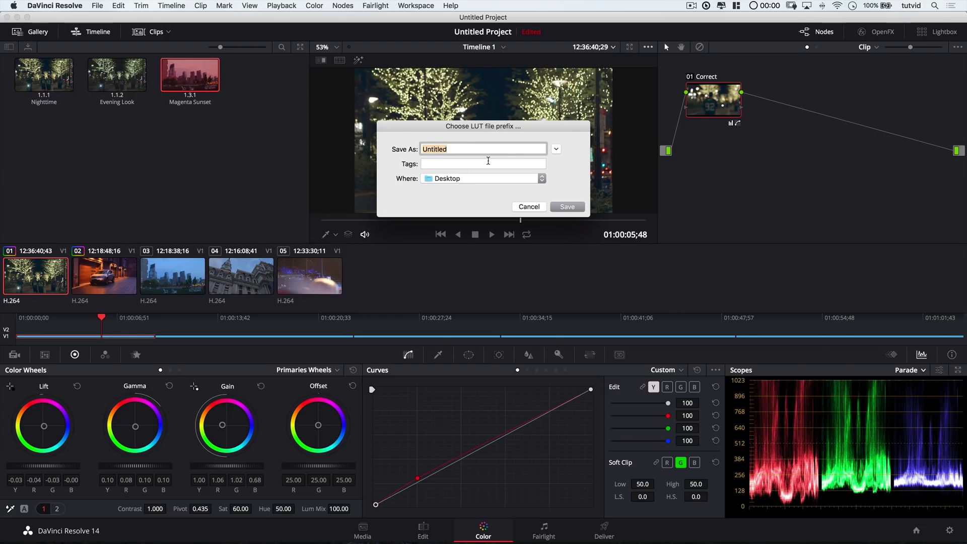
pyautogui.write('temp')
pyautogui.click(567, 207)
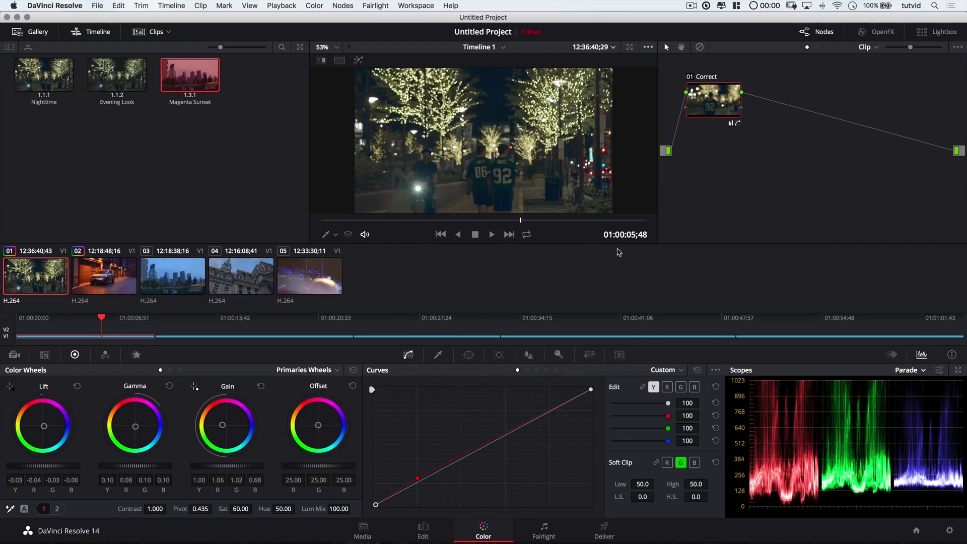
# Look through the 3D LUT categories available for the Correct node, without applying any.
pyautogui.rightClick(710, 104)
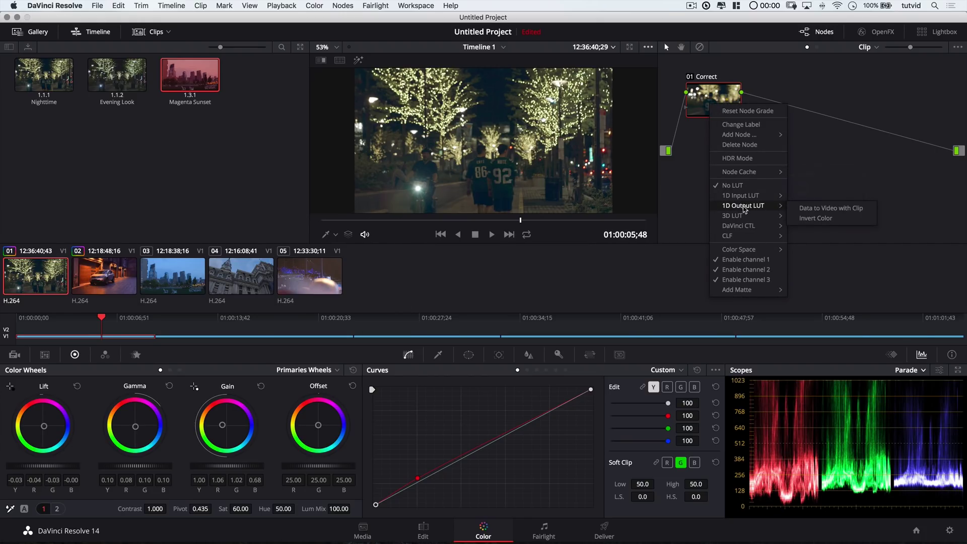
pyautogui.moveTo(741, 216)
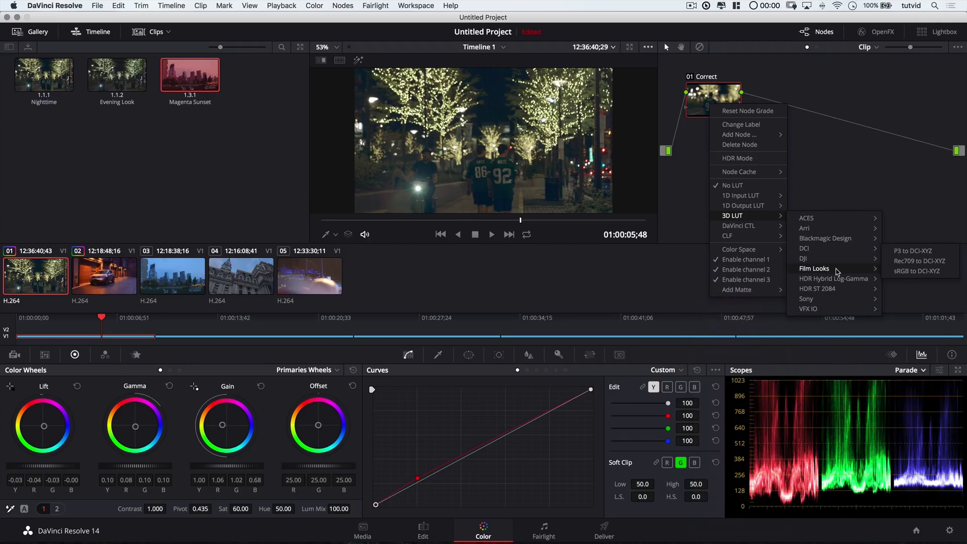
pyautogui.moveTo(837, 272)
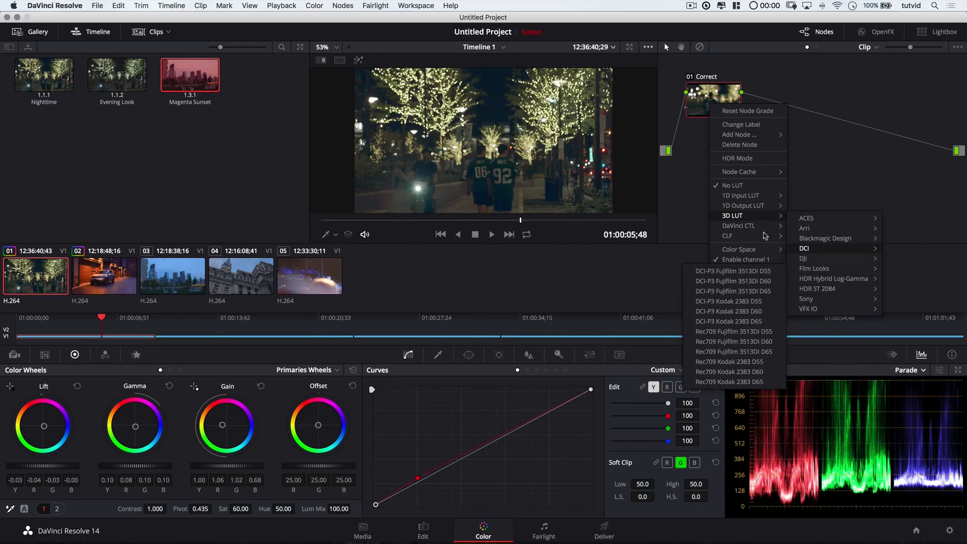
pyautogui.click(230, 152)
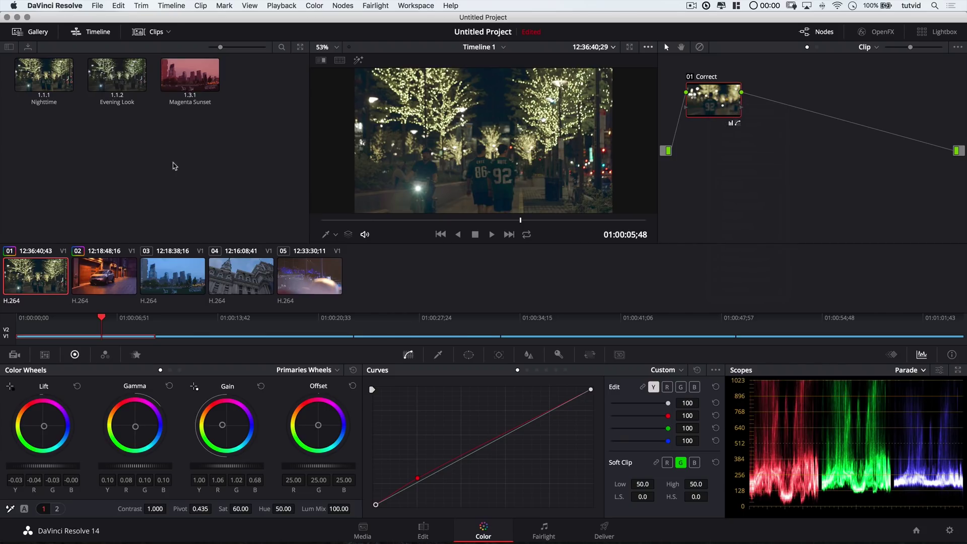